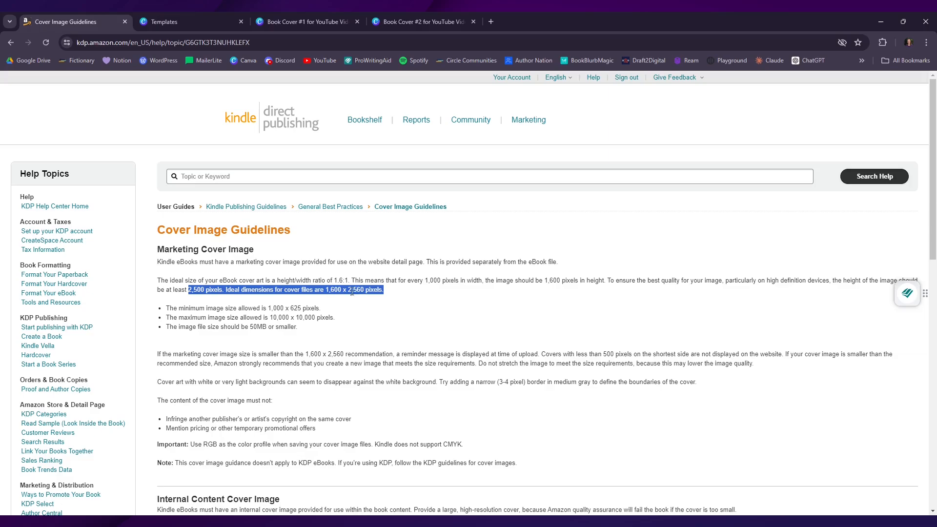
Step: Examine the minimum image size and the ideal cover file dimensions in the KDP Cover Image Guidelines
click(408, 296)
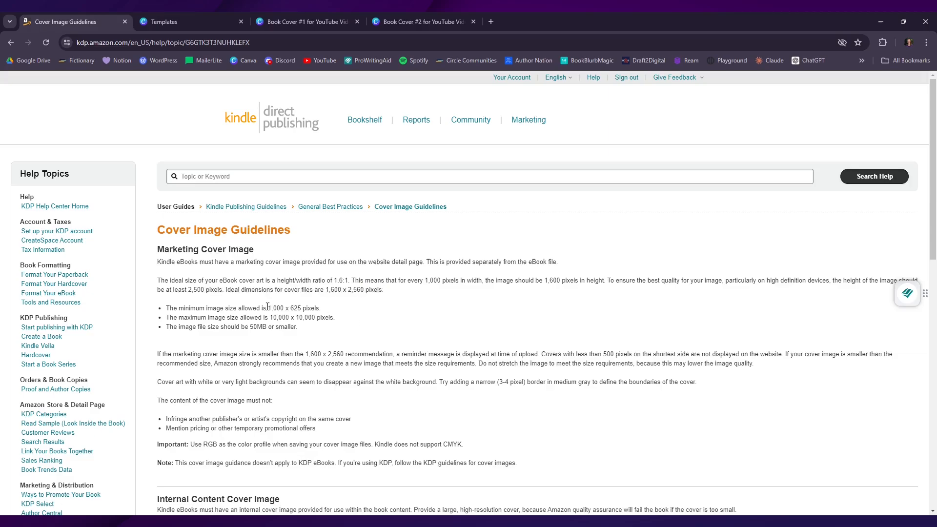
drag(268, 308, 363, 312)
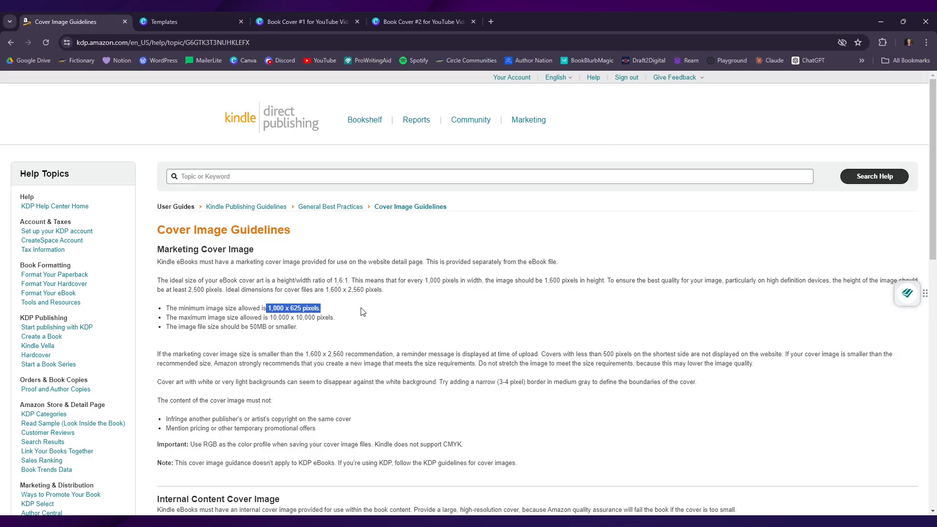
click(363, 312)
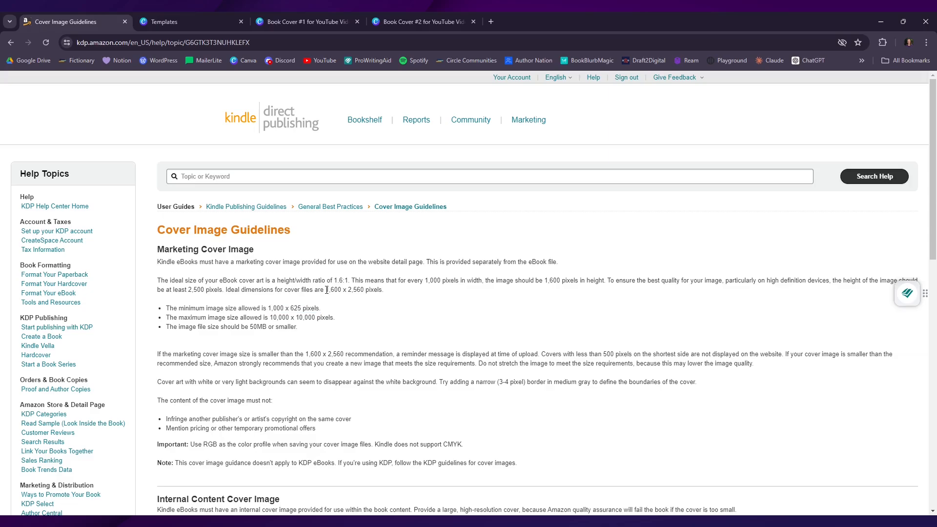
drag(327, 290, 365, 290)
click(393, 303)
drag(325, 290, 380, 291)
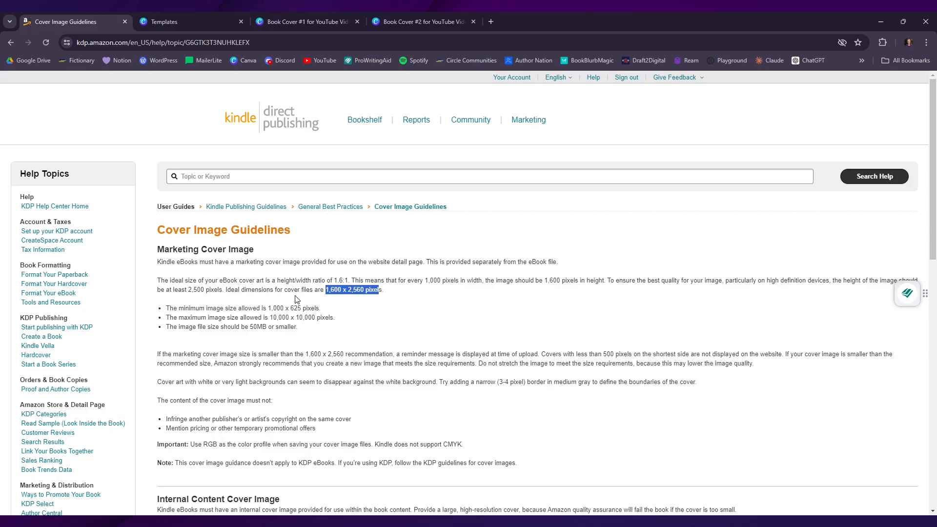
Step: Switch to Canva and browse the book cover templates, comparing designs across different genres
click(181, 14)
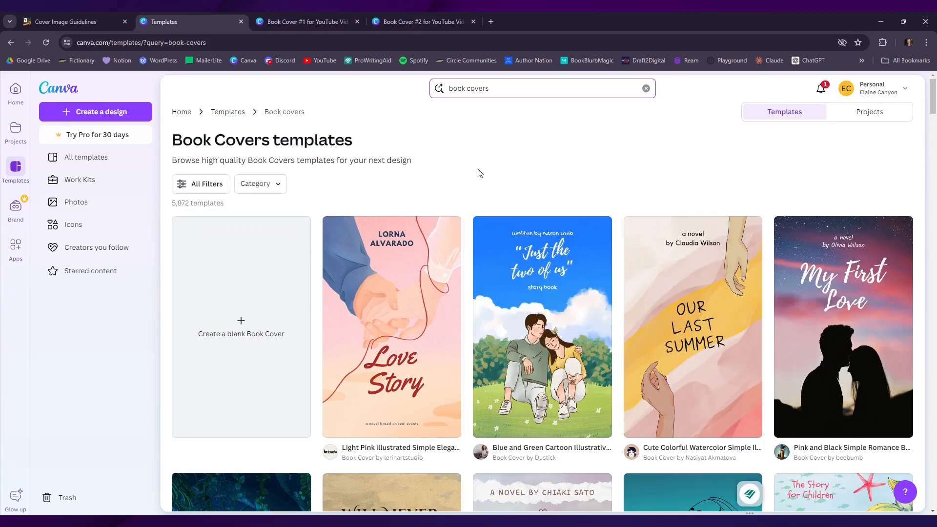
scroll(545, 266, down, 5)
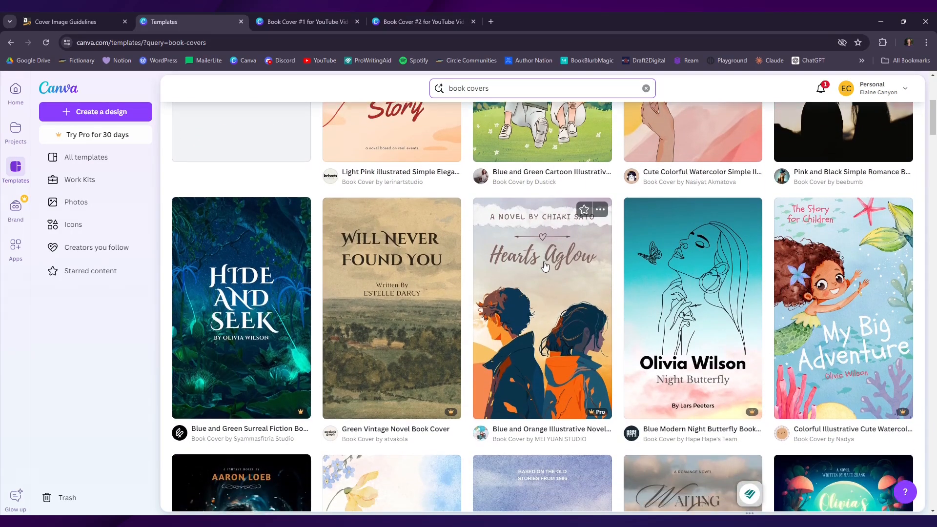
scroll(545, 266, down, 1)
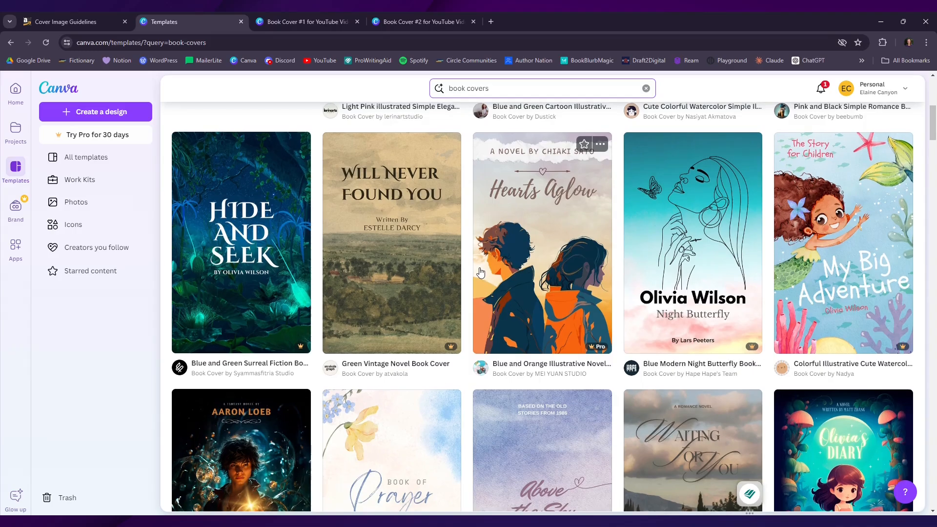
scroll(480, 272, up, 6)
scroll(481, 272, down, 3)
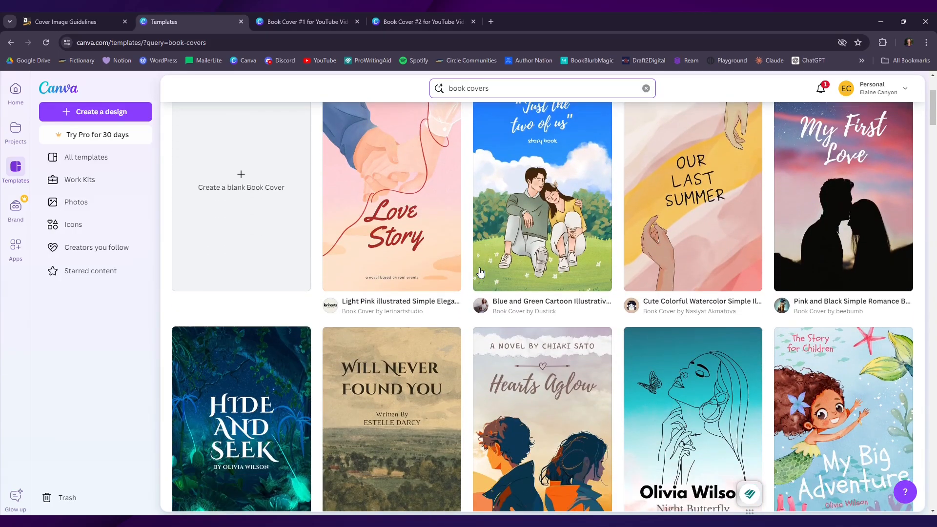
scroll(481, 272, down, 3)
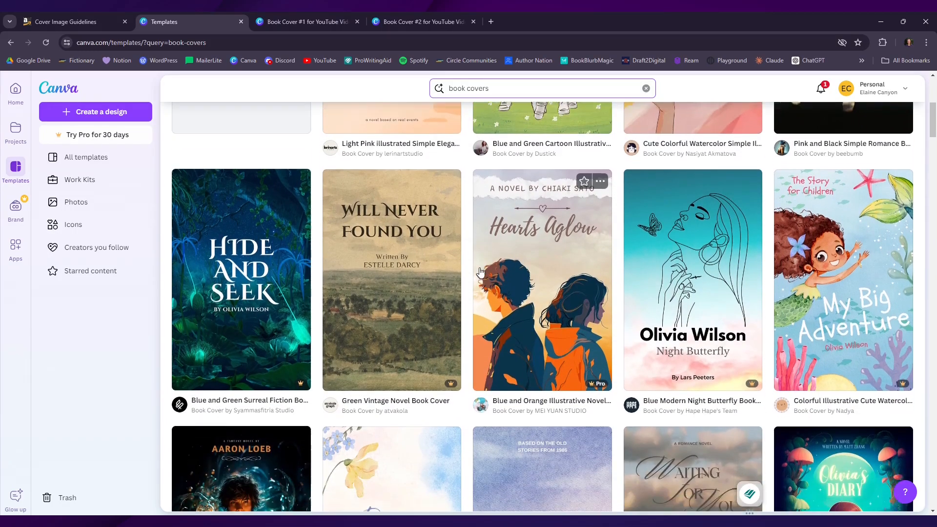
scroll(481, 272, down, 8)
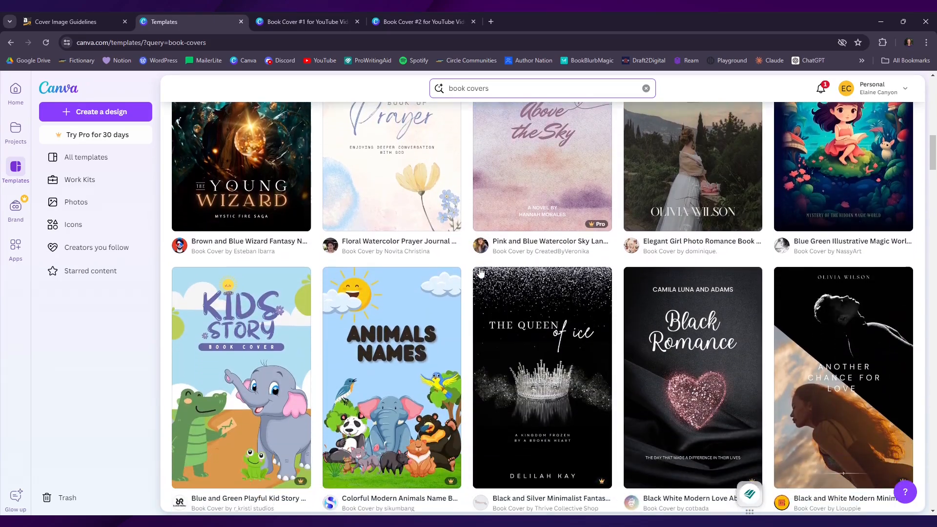
scroll(481, 272, down, 1)
scroll(450, 278, down, 1)
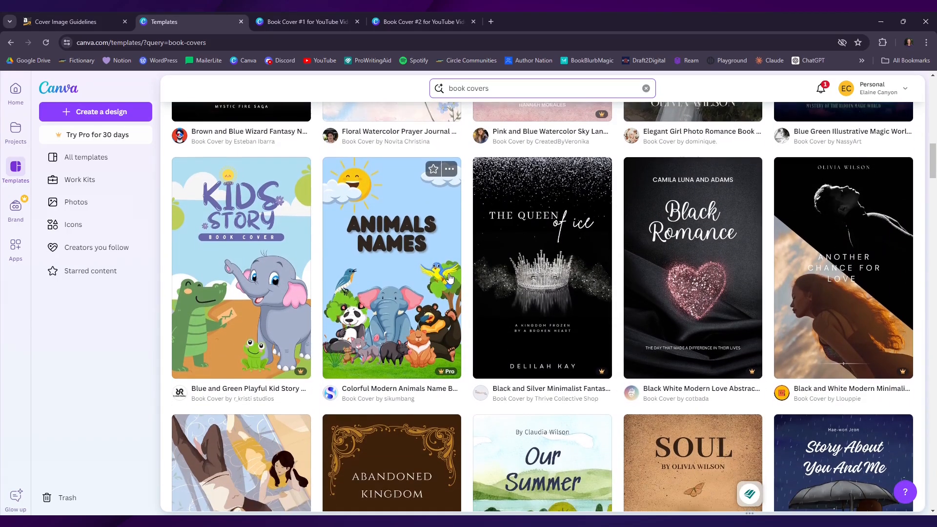
scroll(450, 278, down, 3)
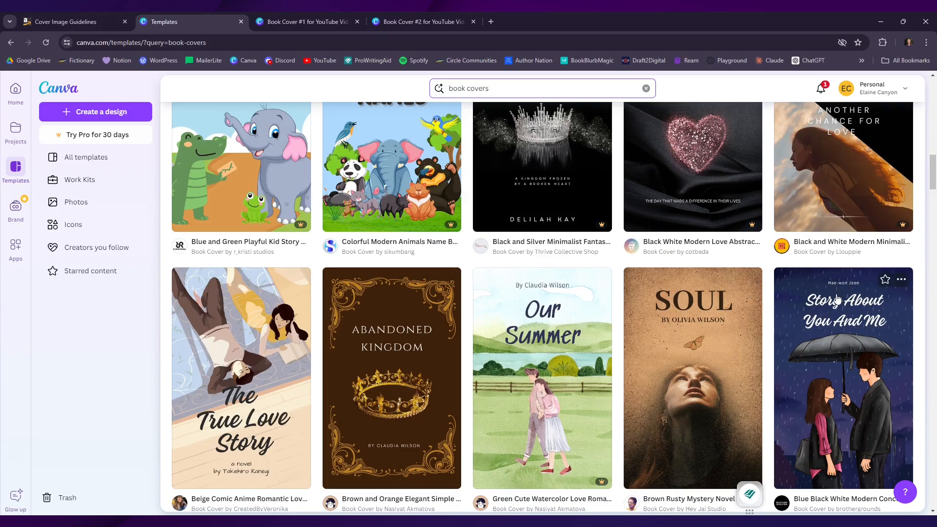
scroll(815, 299, down, 1)
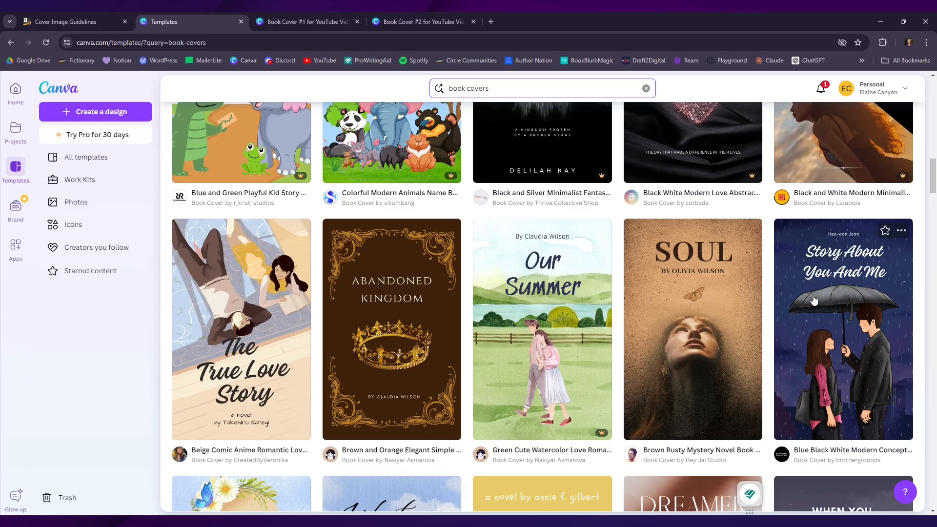
scroll(779, 335, down, 2)
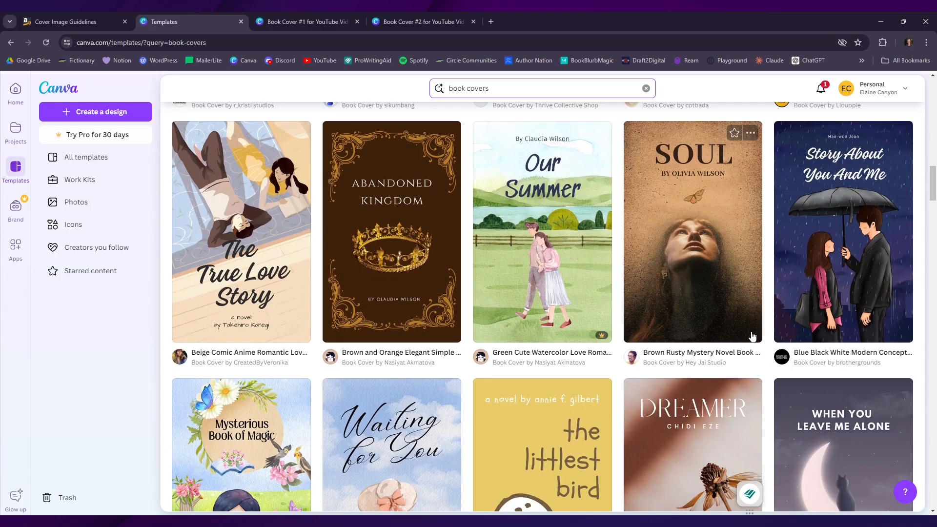
scroll(752, 336, down, 2)
scroll(752, 337, down, 2)
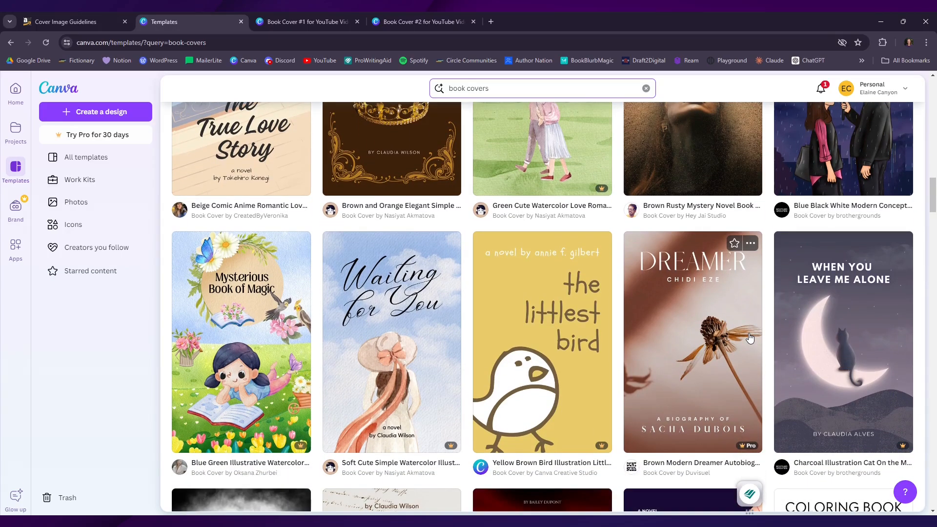
scroll(750, 338, down, 4)
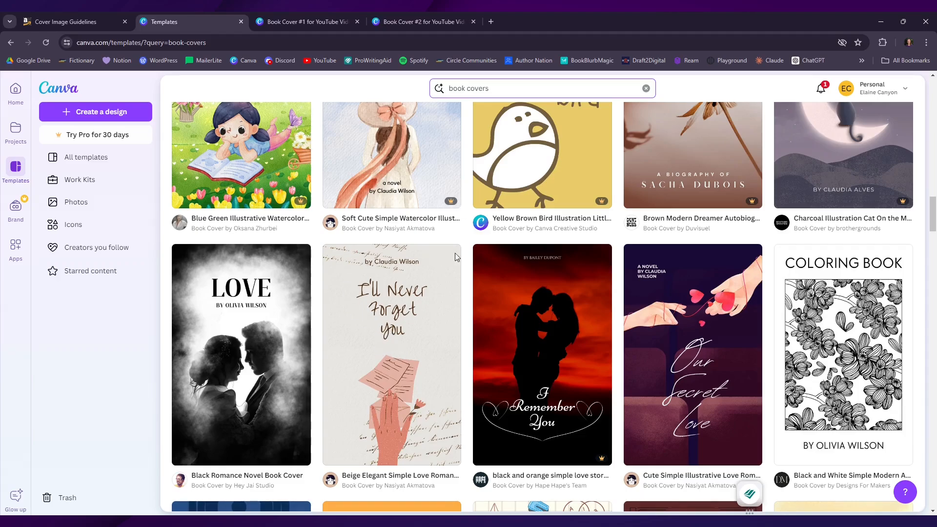
scroll(395, 342, up, 6)
scroll(383, 307, up, 1)
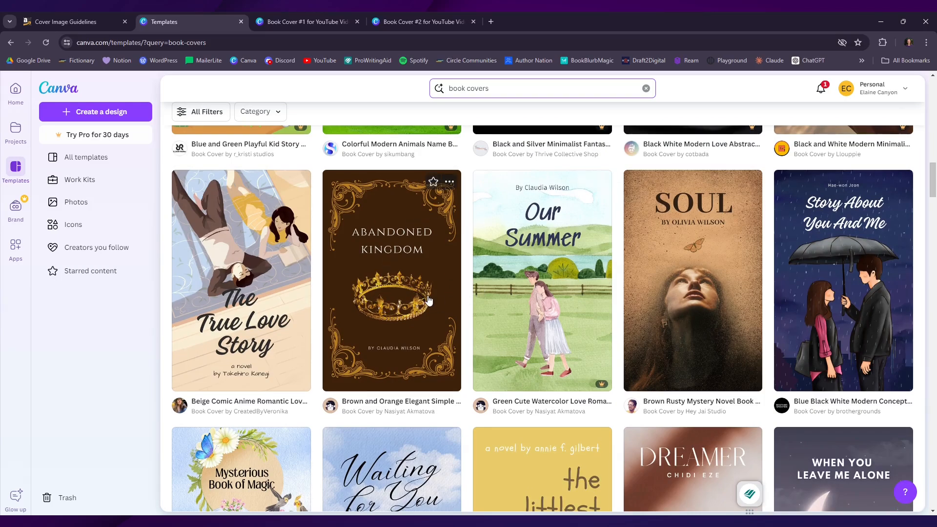
scroll(418, 299, up, 2)
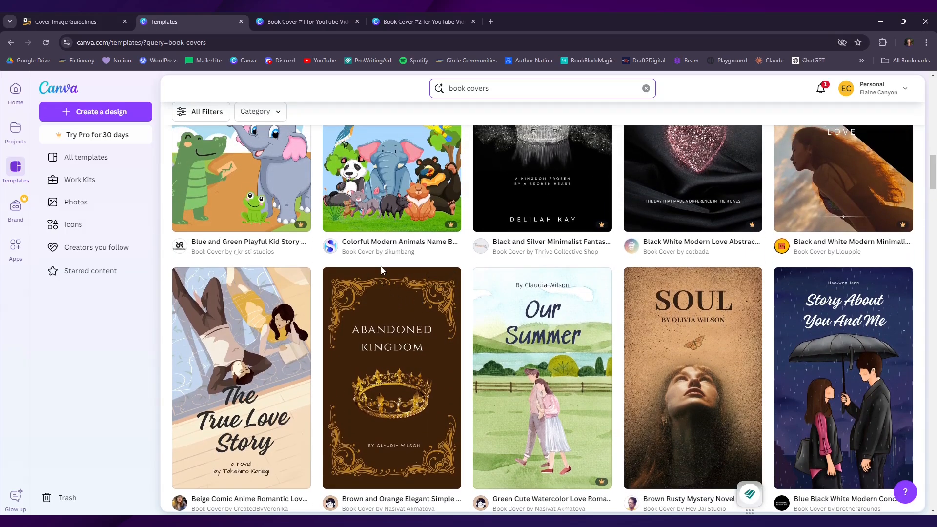
scroll(381, 268, up, 5)
scroll(382, 271, up, 1)
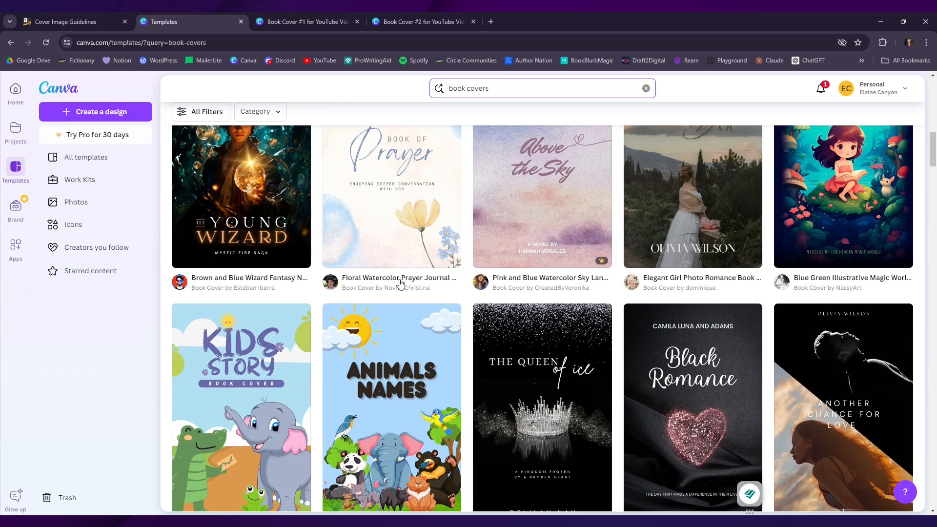
scroll(399, 283, up, 1)
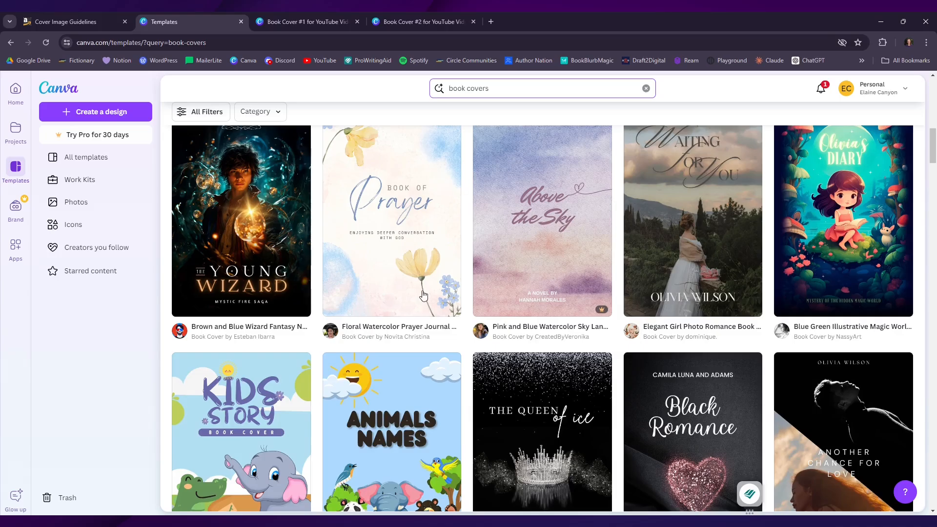
scroll(425, 291, up, 2)
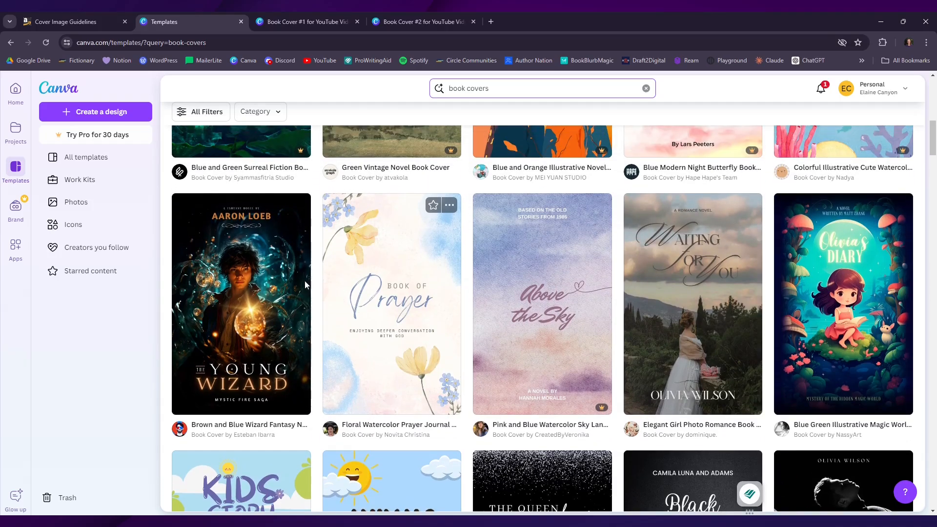
Step: Open the Brown and Blue Wizard Fantasy Novel Book Cover template for customizing and try deleting the graphic over the character, closing the template again
click(247, 288)
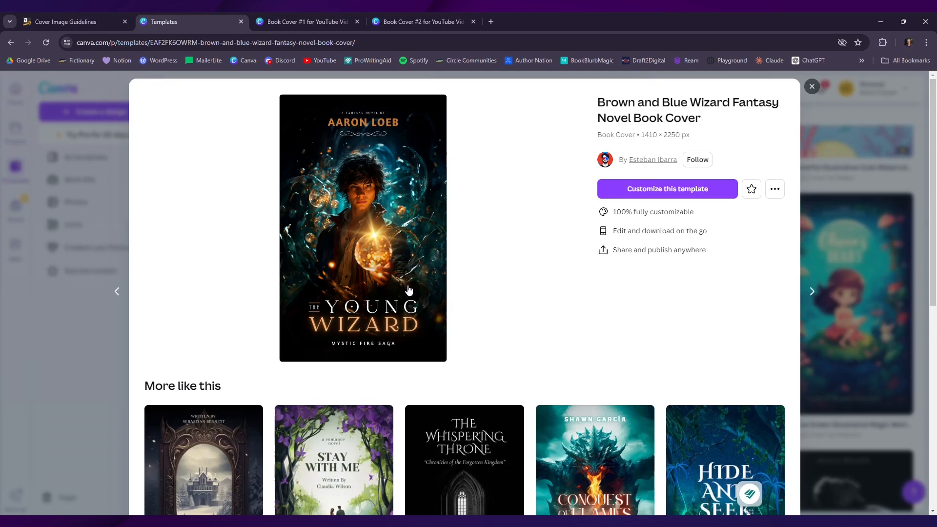
click(690, 191)
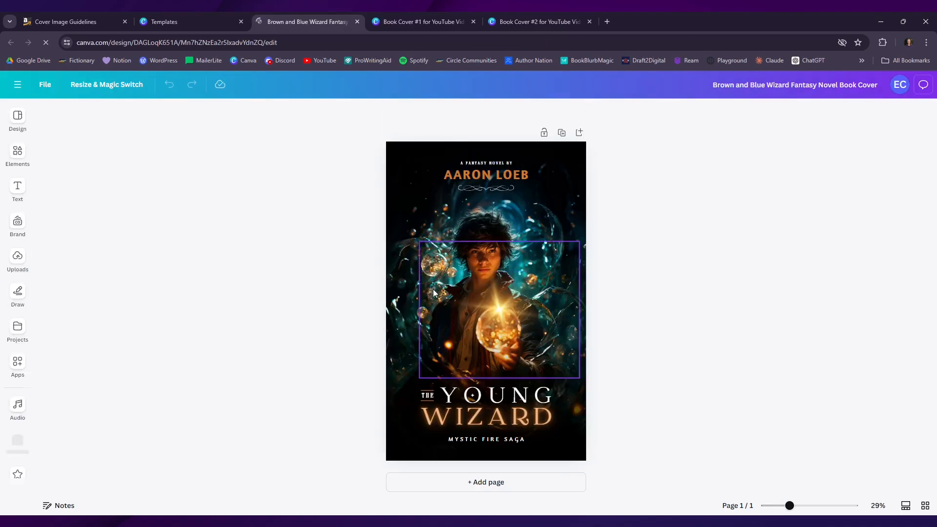
drag(490, 335, 458, 309)
key(Delete)
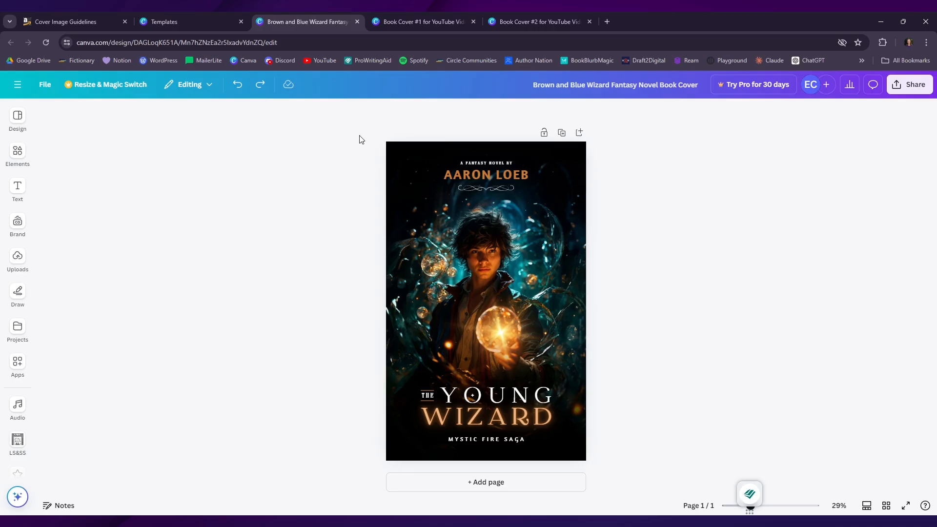
click(357, 21)
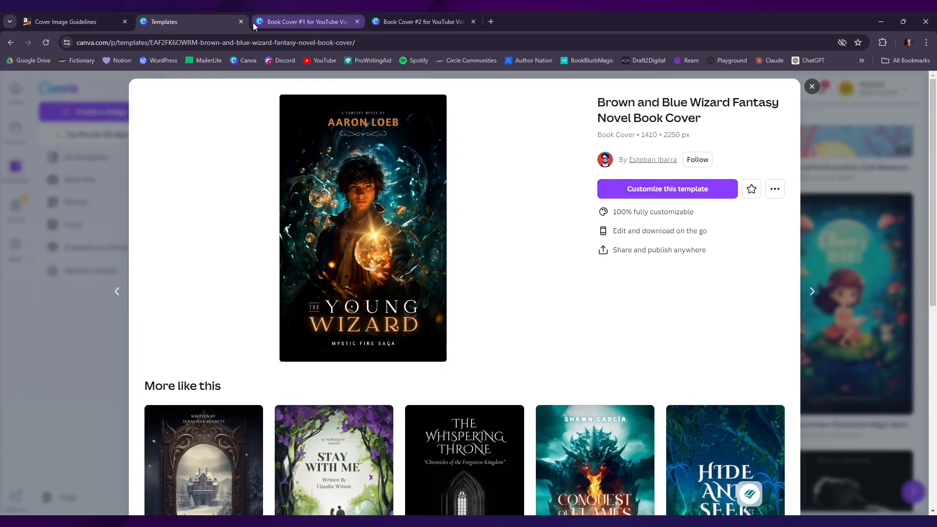
click(813, 86)
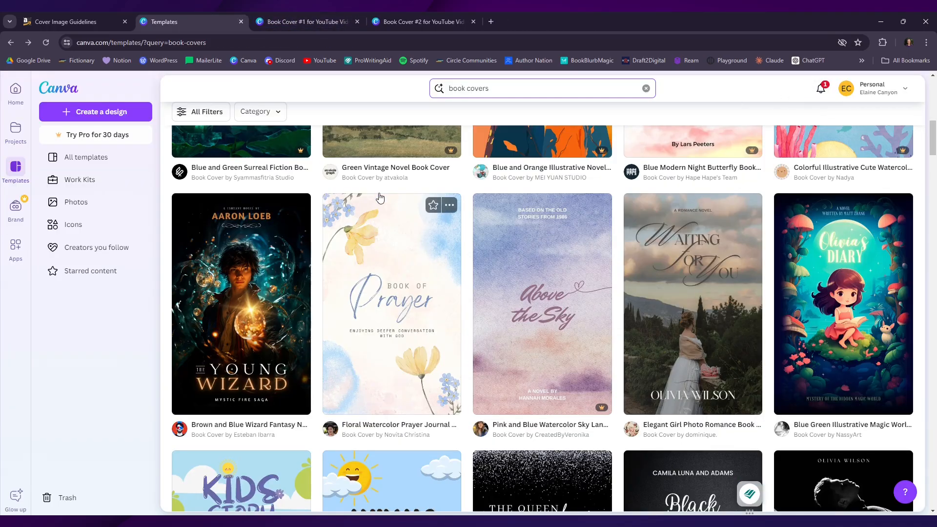
Step: Open the Book Cover #1 for YouTube Video design and show the layers with the dark full-cover overlay selected
click(292, 19)
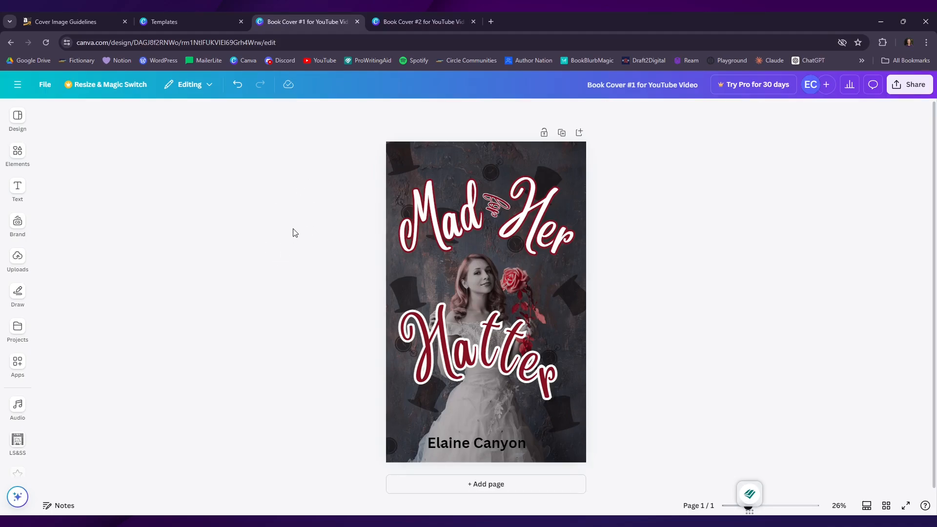
click(423, 163)
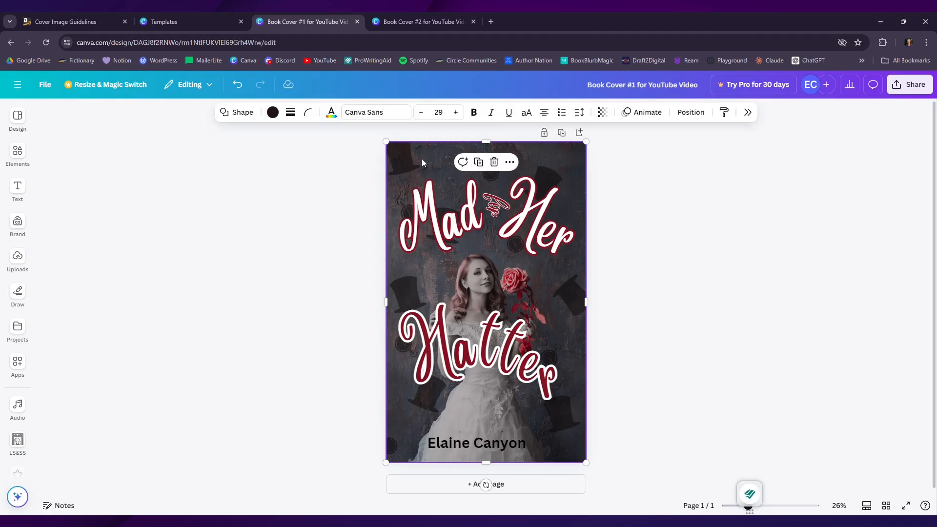
right_click(423, 162)
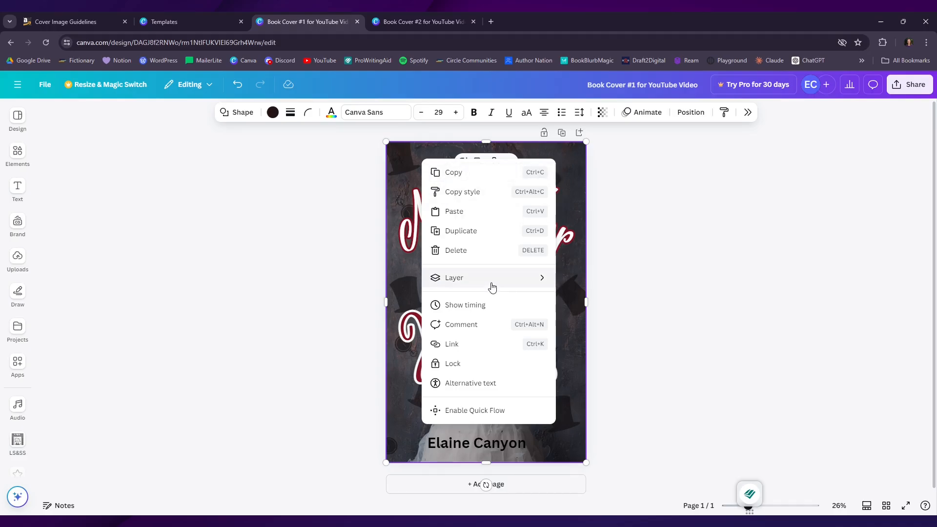
mouse_move(492, 286)
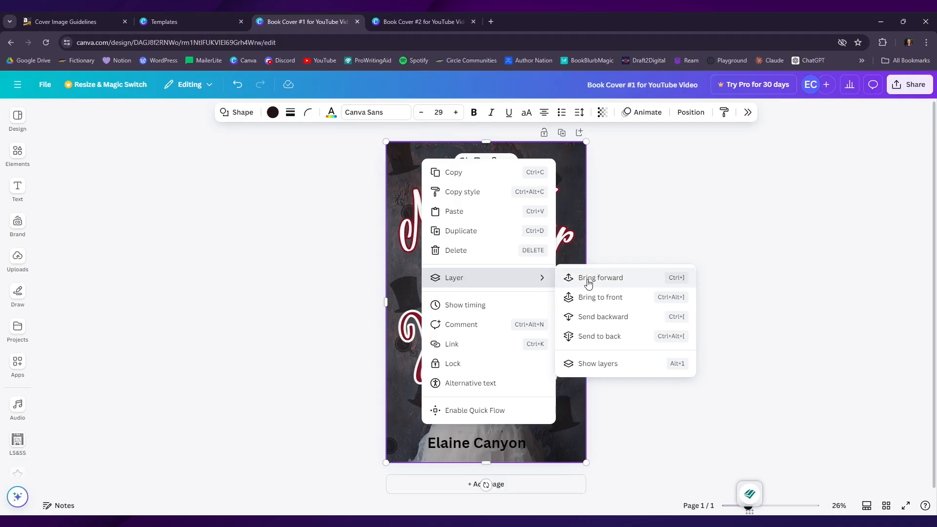
click(606, 367)
Step: Enlarge the background photo of the woman with the rose, the lowest image layer, so it extends further past the cover's edge
scroll(855, 321, down, 10)
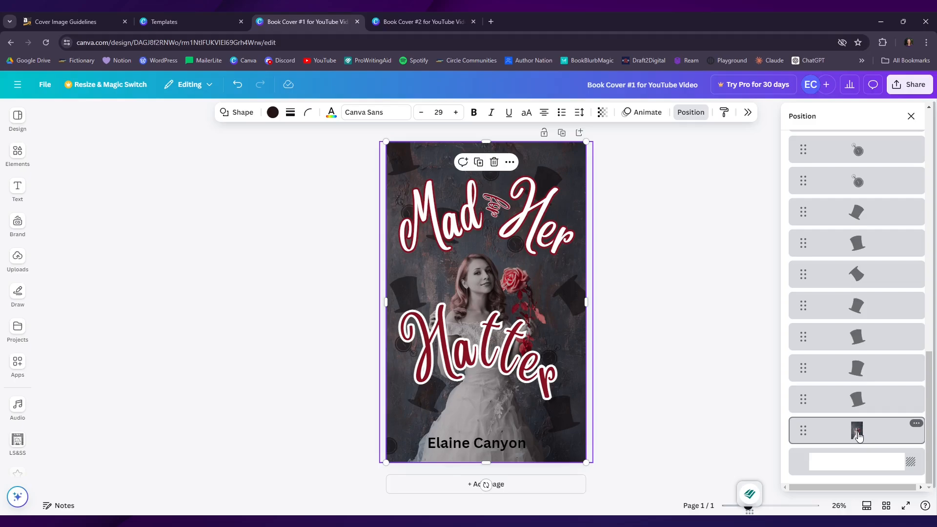
click(859, 436)
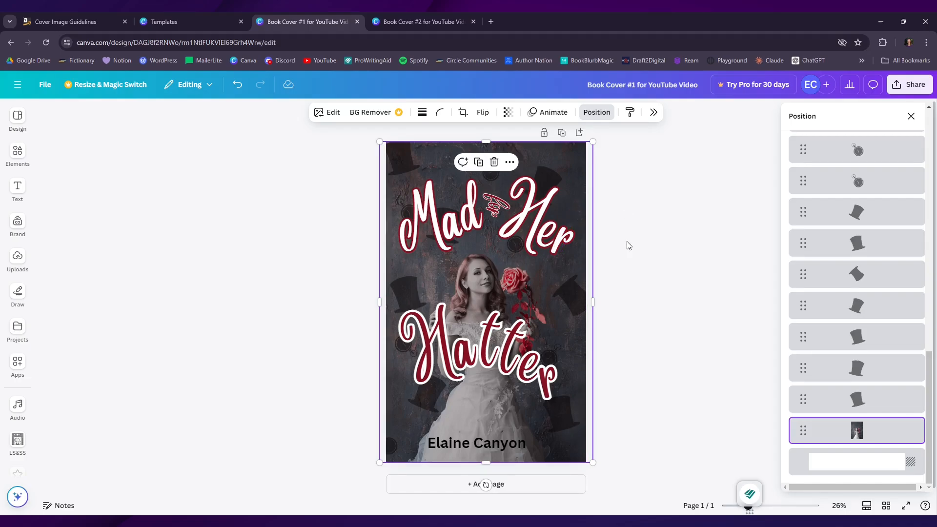
scroll(628, 246, up, 5)
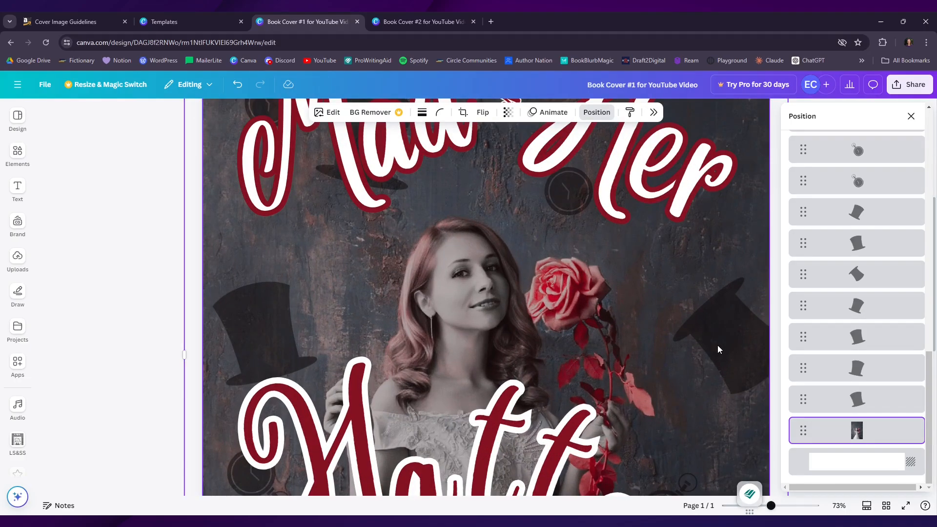
scroll(718, 349, down, 2)
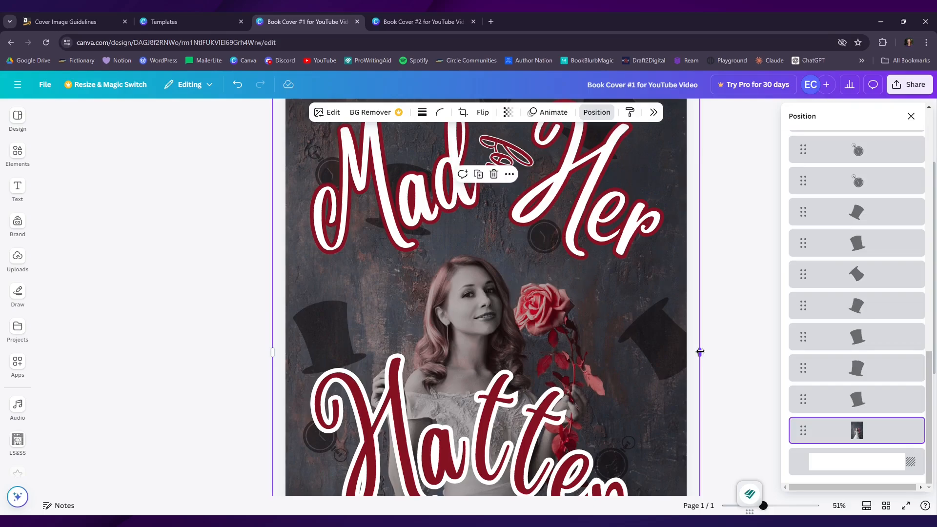
drag(700, 352, 743, 361)
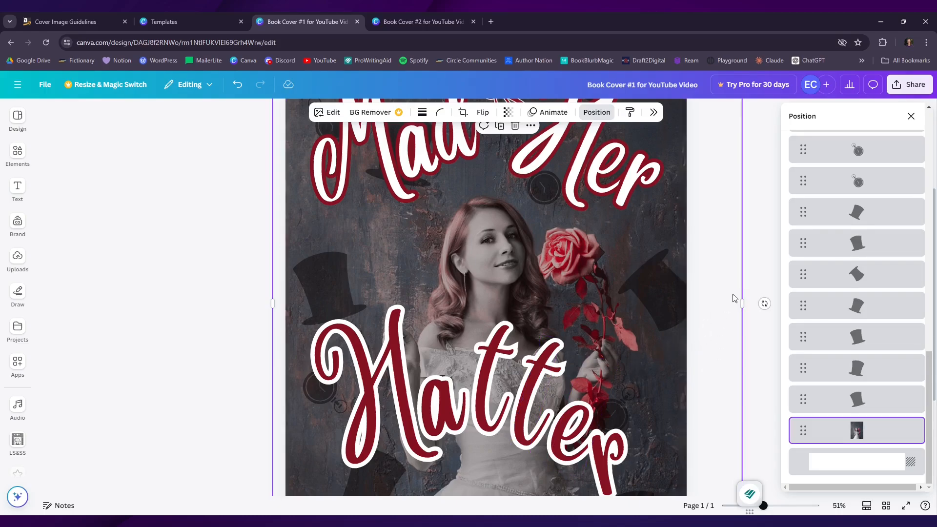
Step: Undo the enlargement of the background photo, close the layer list and deselect the photo
click(234, 87)
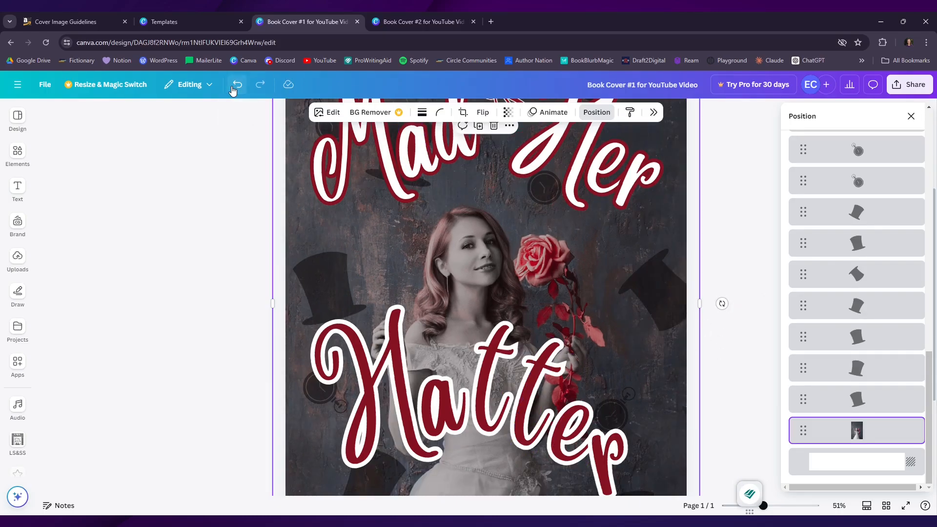
scroll(222, 258, down, 2)
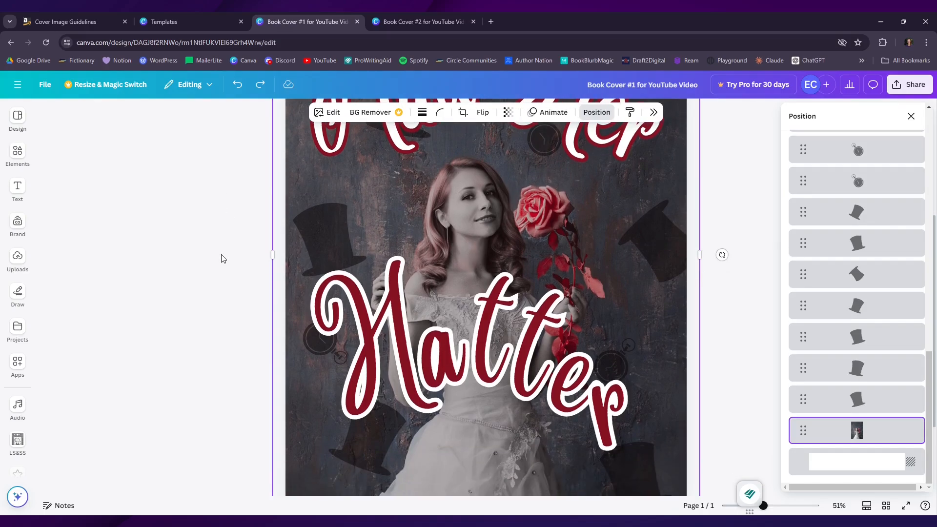
scroll(221, 258, down, 3)
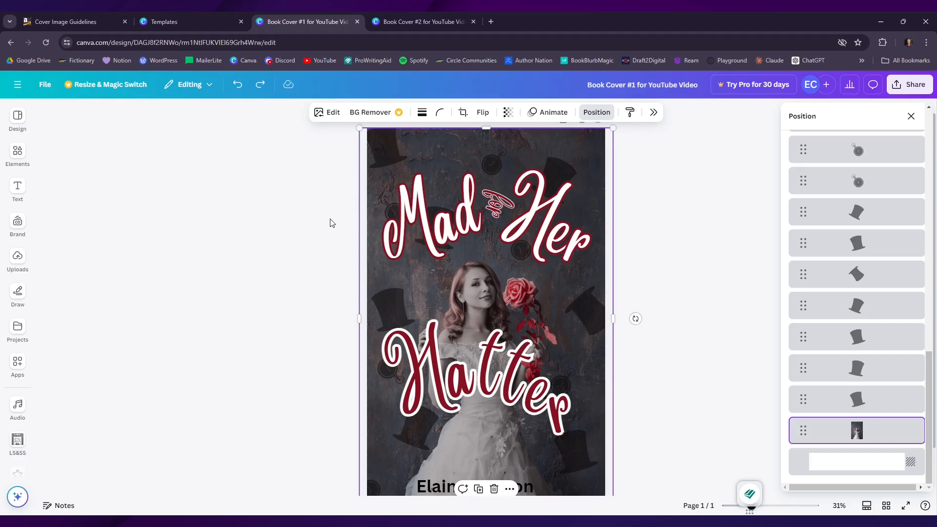
scroll(294, 327, down, 1)
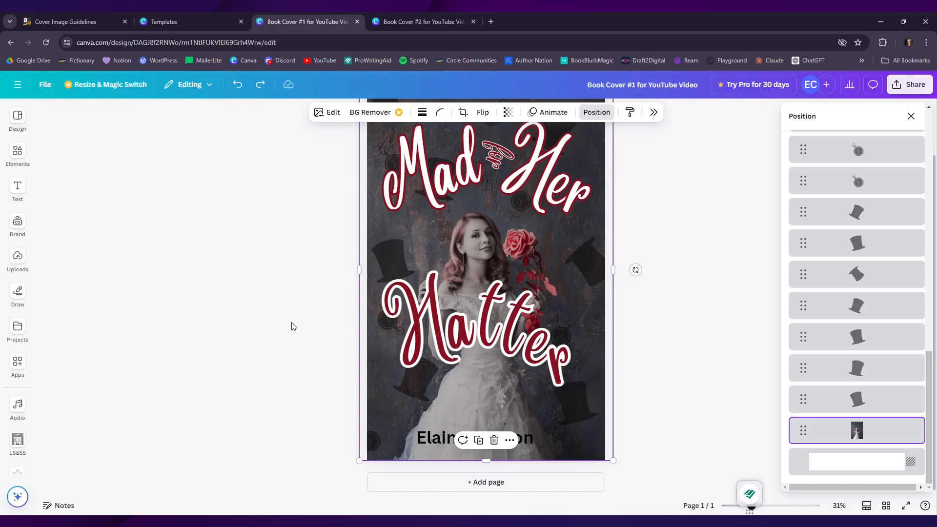
scroll(293, 326, up, 2)
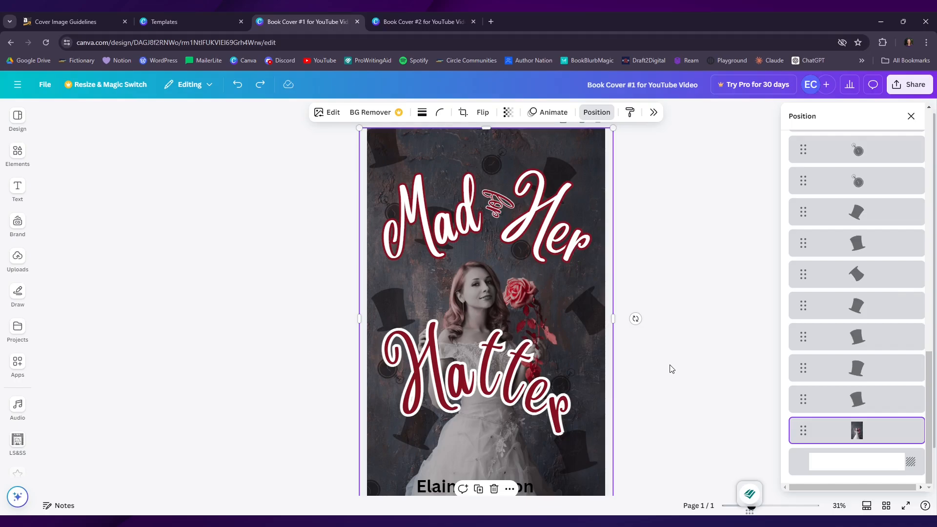
scroll(676, 349, down, 2)
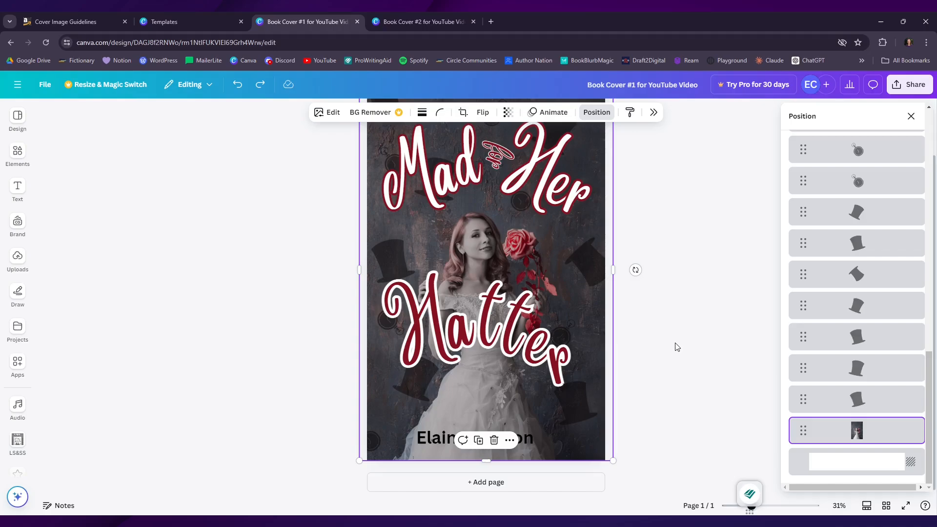
click(286, 244)
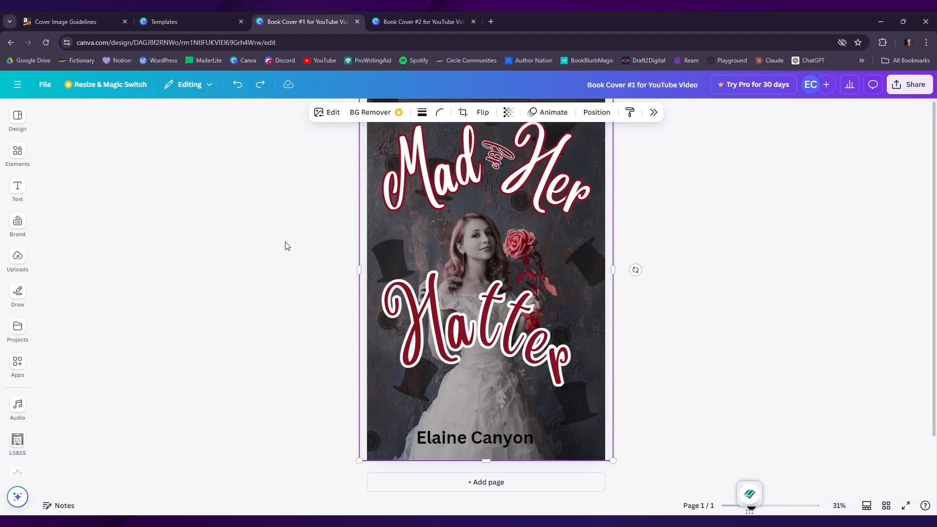
scroll(296, 293, up, 2)
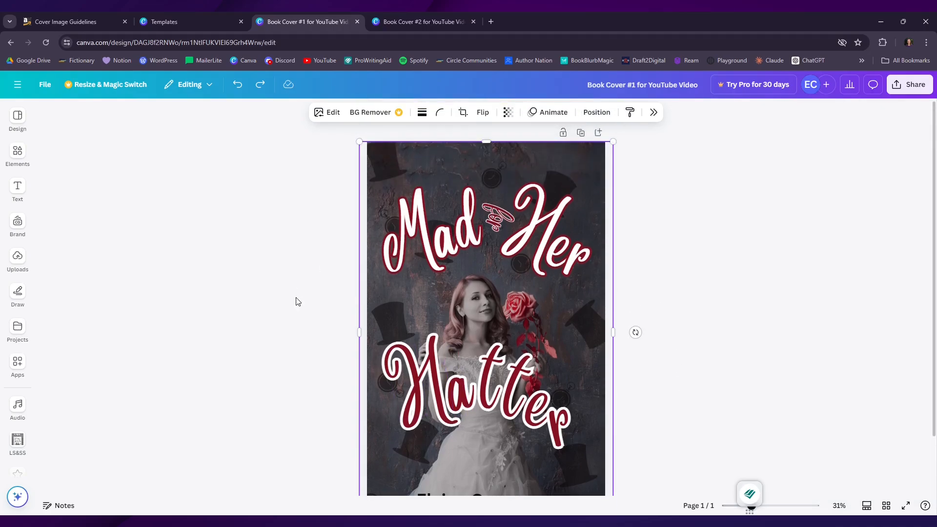
click(733, 309)
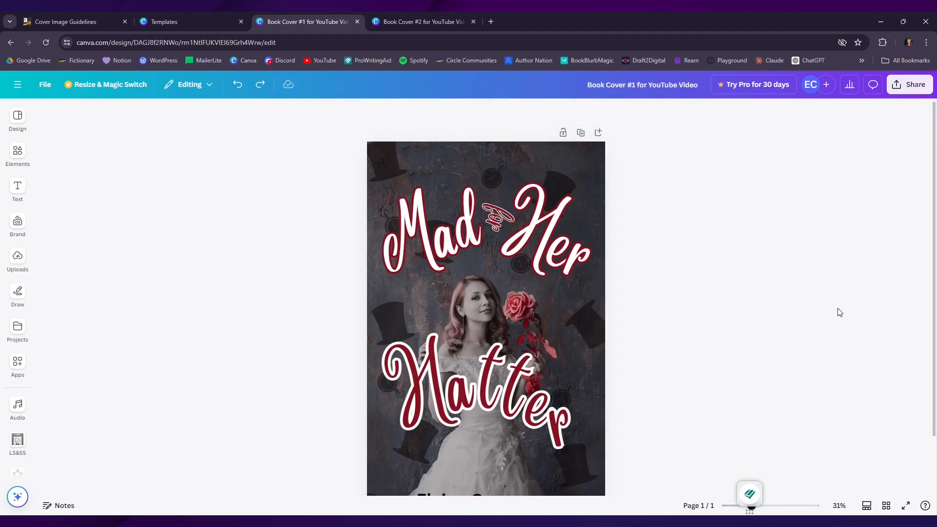
Step: Show the cover's layers and select the background photo of the woman with the rose, the lowest image layer
scroll(673, 330, down, 2)
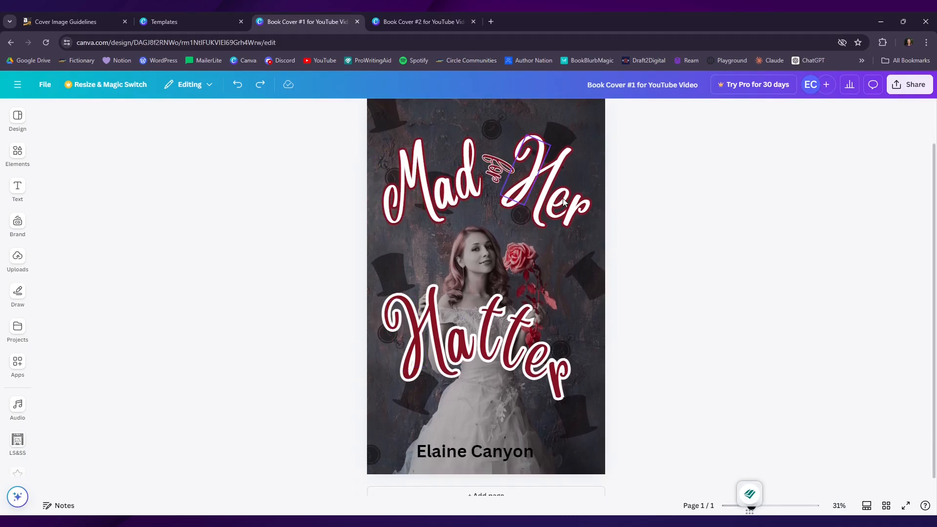
scroll(709, 334, up, 2)
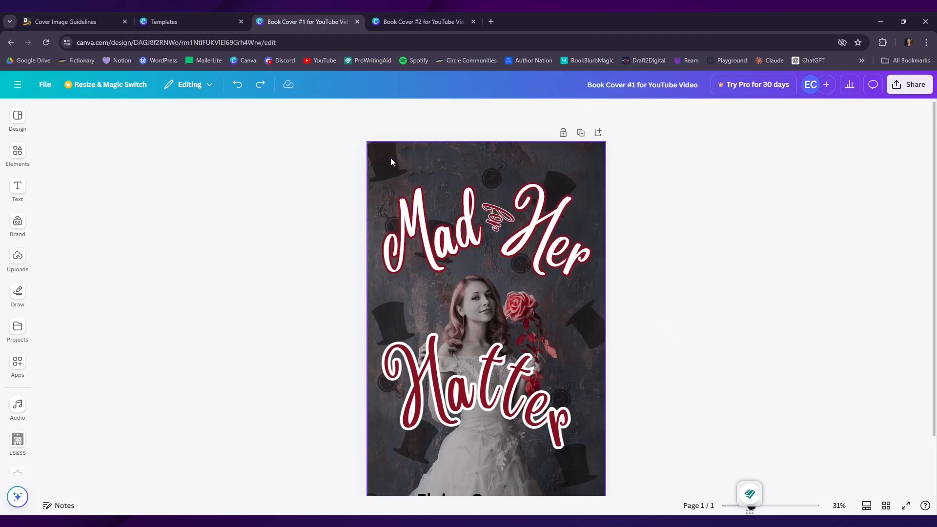
scroll(655, 335, down, 2)
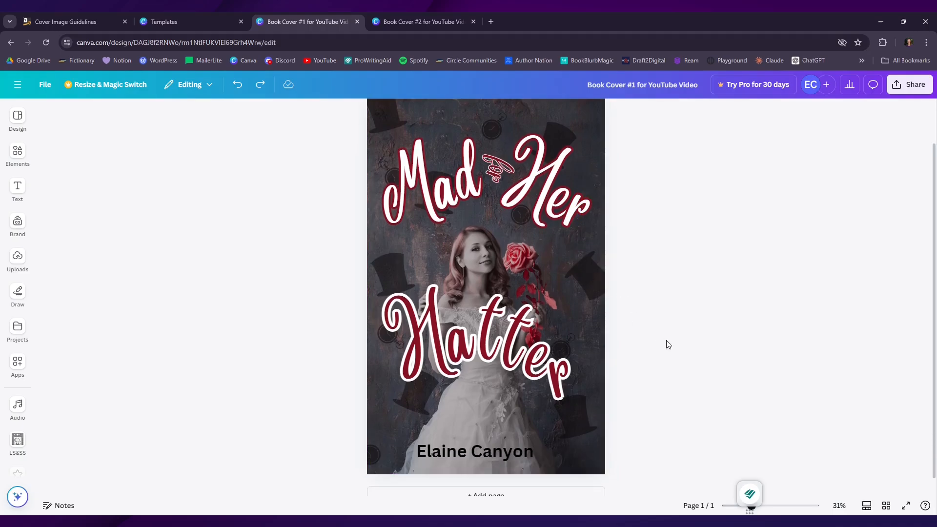
scroll(668, 344, up, 2)
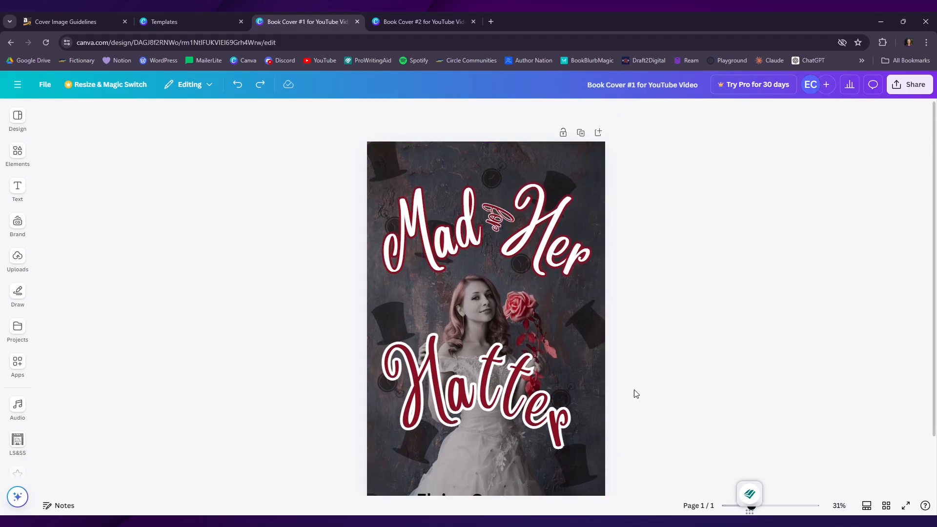
click(433, 154)
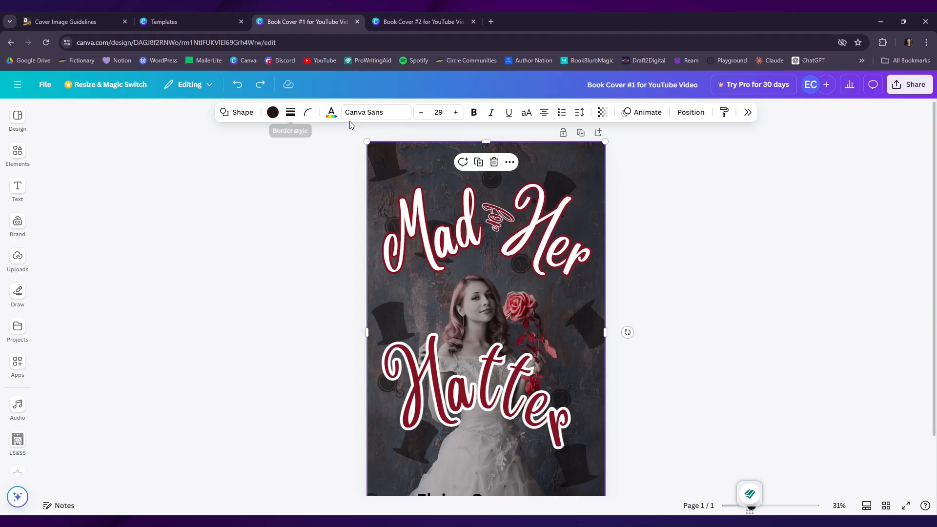
right_click(594, 173)
mouse_move(661, 295)
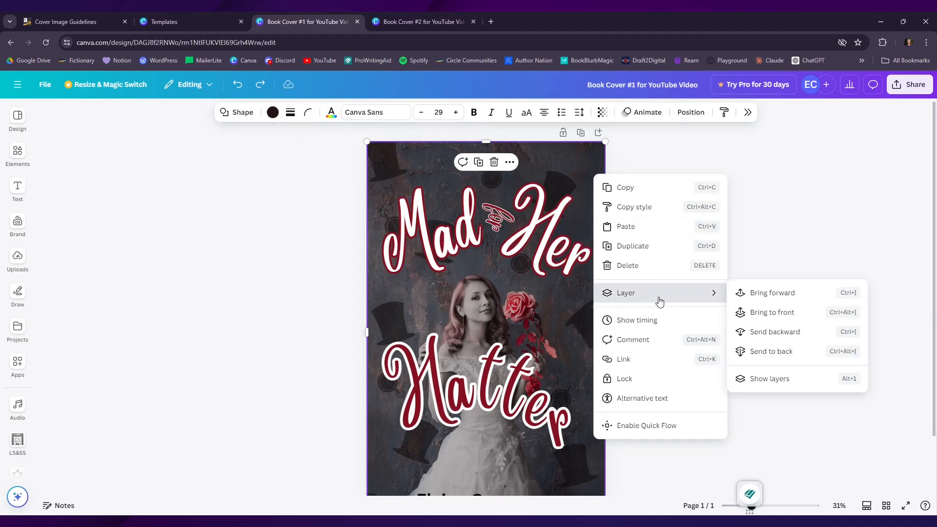
click(769, 385)
scroll(826, 439, down, 10)
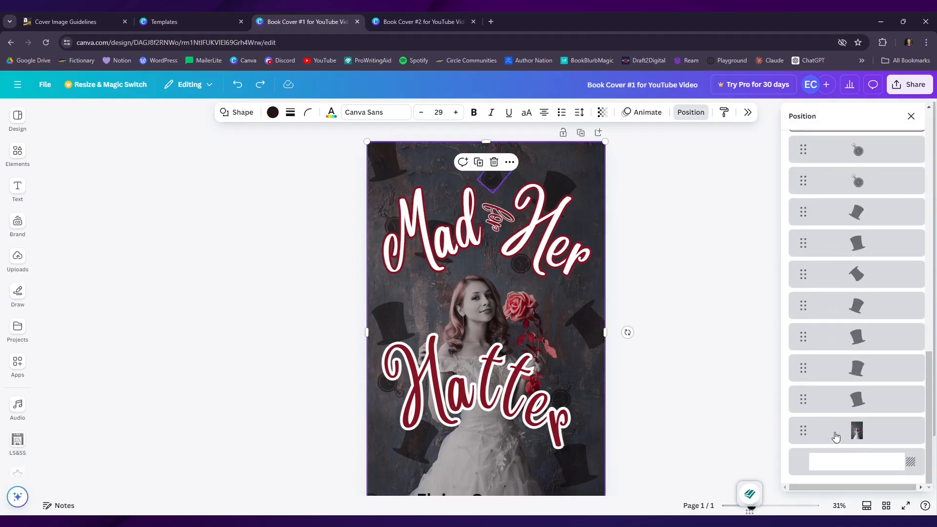
click(841, 423)
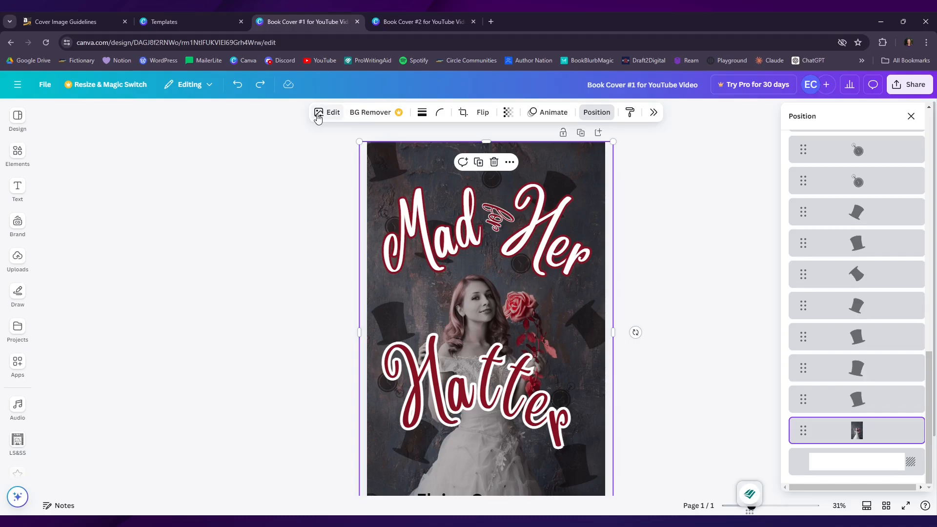
Step: Open the photo's image editing options and show all filters through to the Color Pop group
click(319, 117)
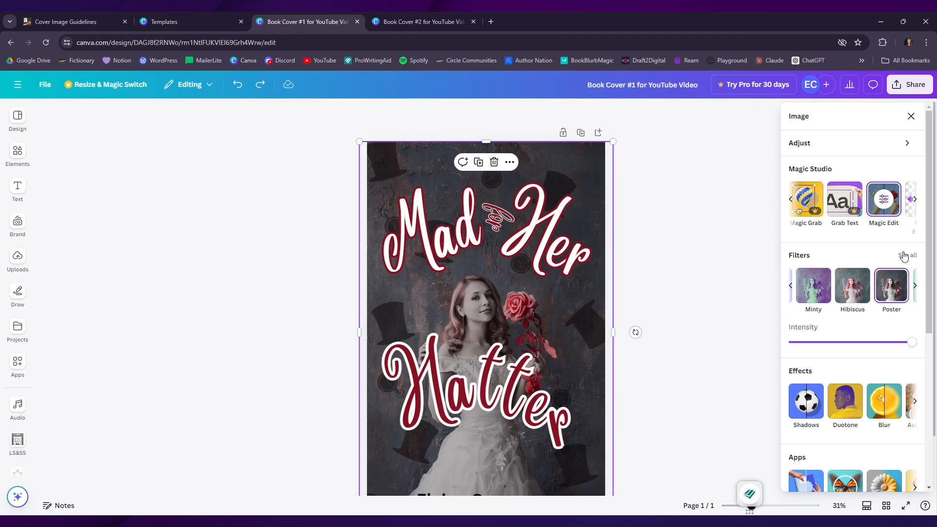
click(904, 255)
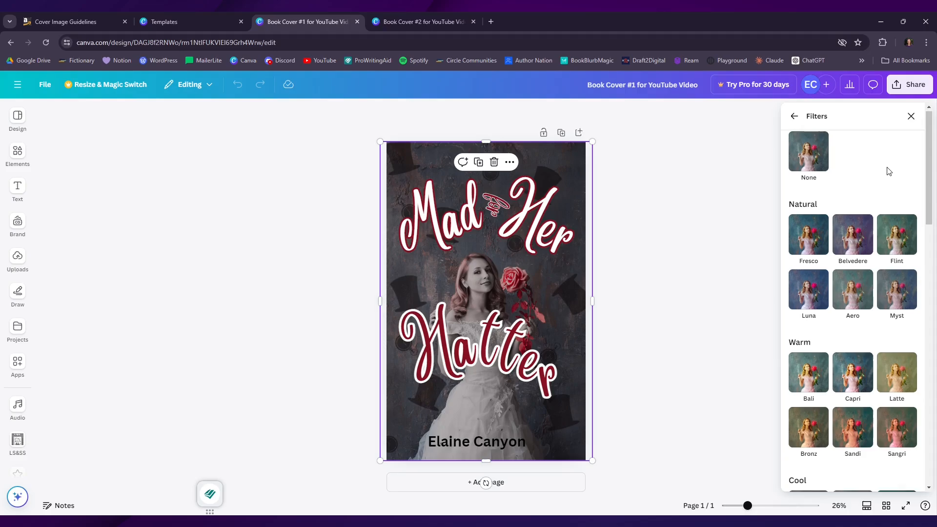
scroll(879, 205, down, 12)
scroll(872, 227, down, 5)
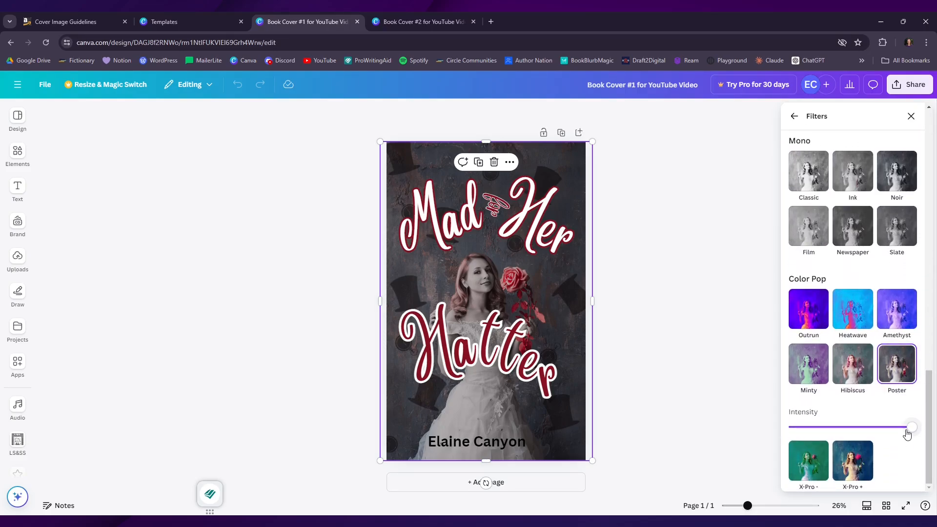
Step: Lower the Poster filter's intensity to compare the photo's colours, restore it to full, and return to the image options
drag(912, 428, 824, 427)
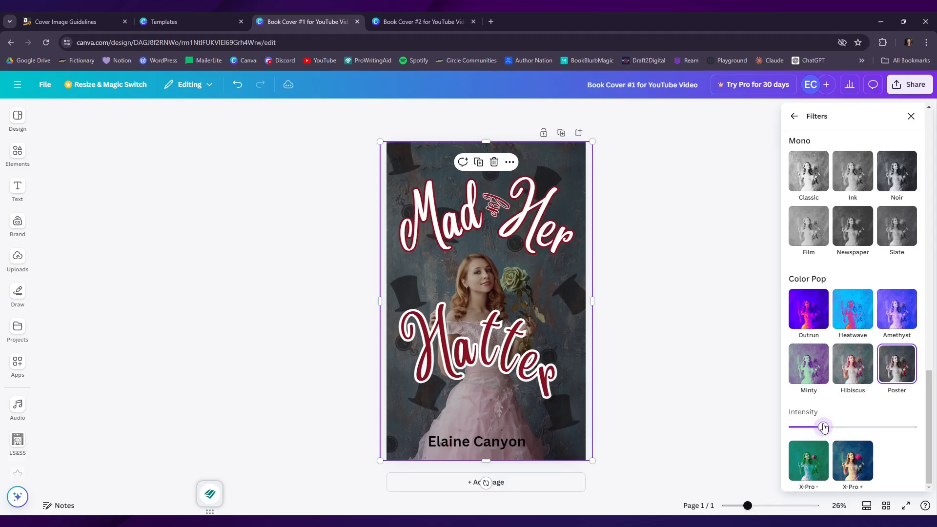
drag(824, 428, 920, 426)
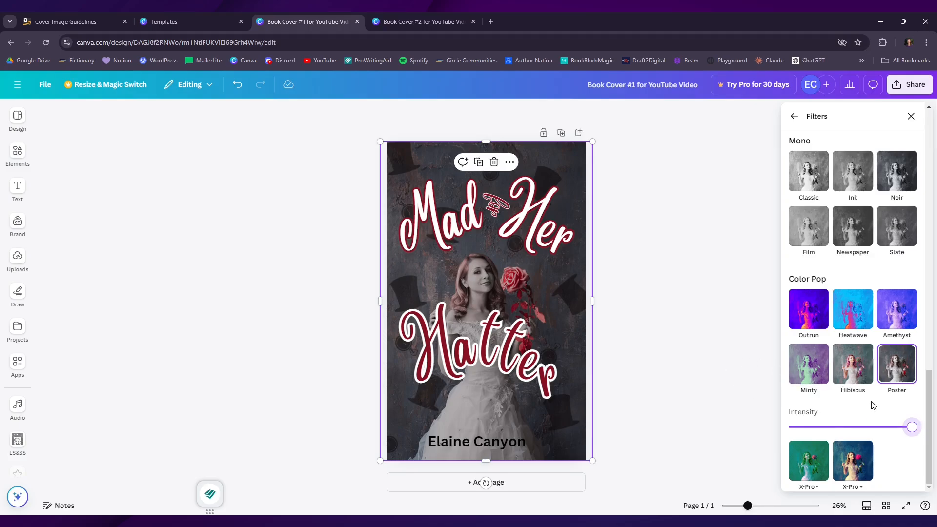
scroll(830, 403, up, 1)
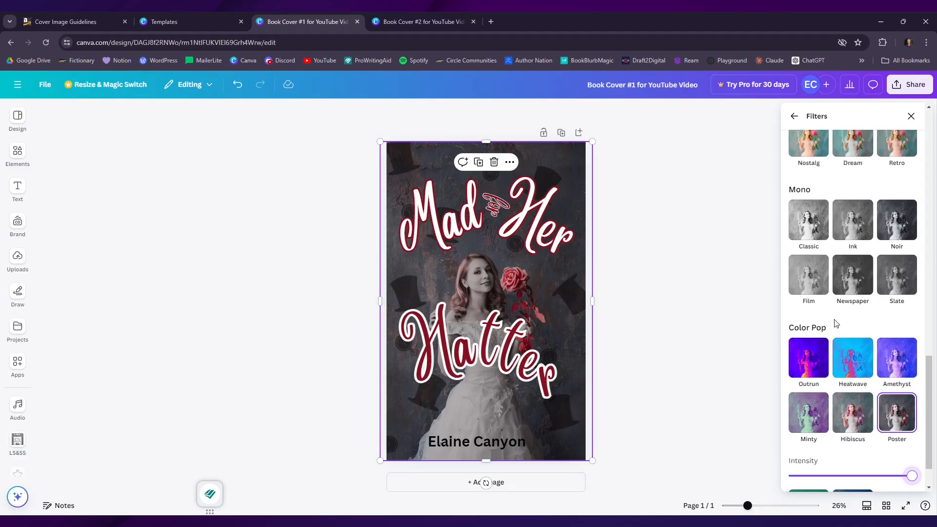
scroll(864, 386, down, 1)
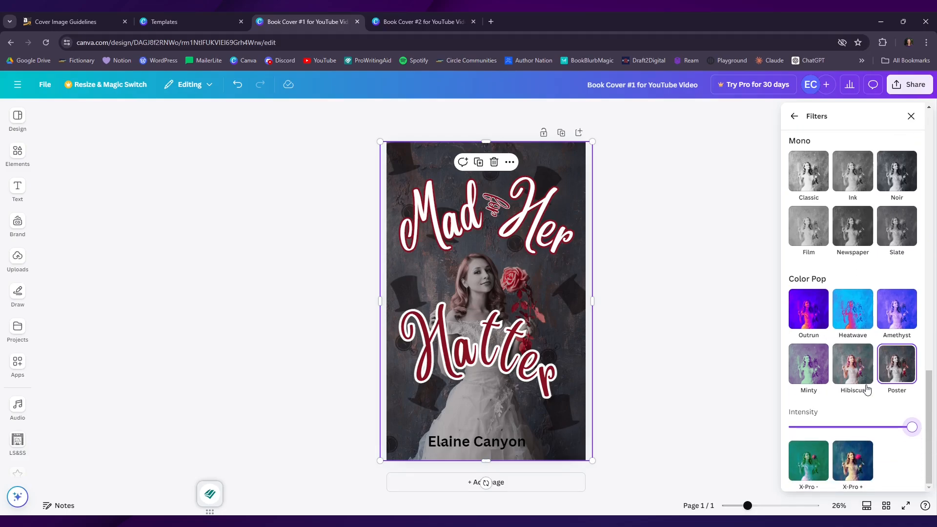
scroll(867, 389, up, 20)
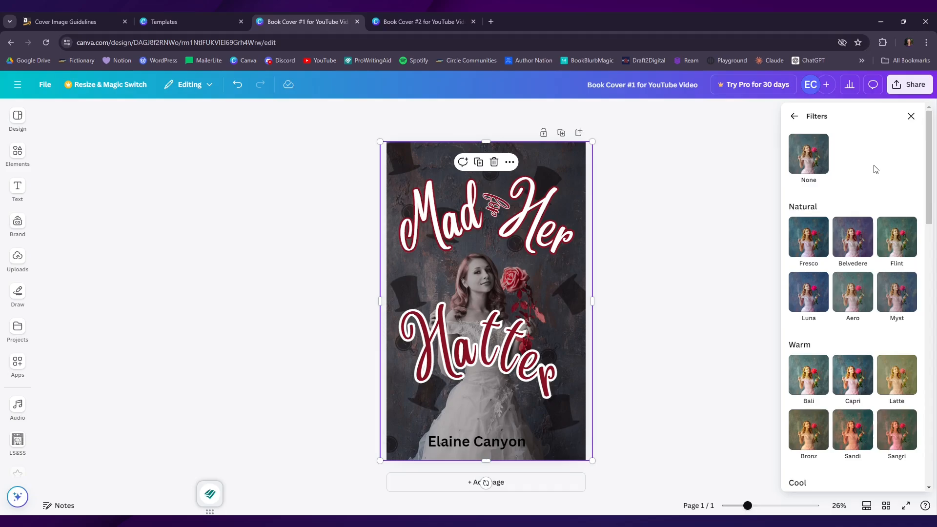
click(793, 117)
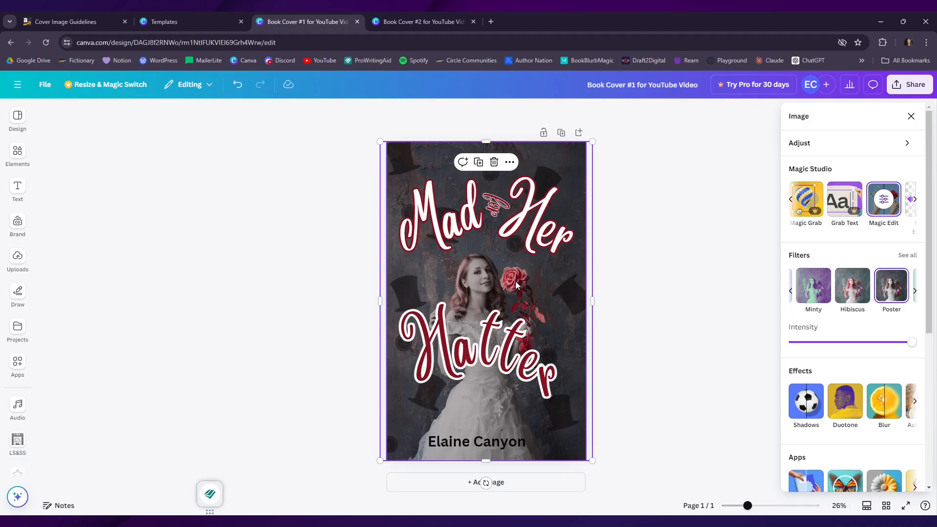
Step: View the Magic Edit tool for the background photo, leave it unused, and look through the remaining image options before closing them
click(885, 204)
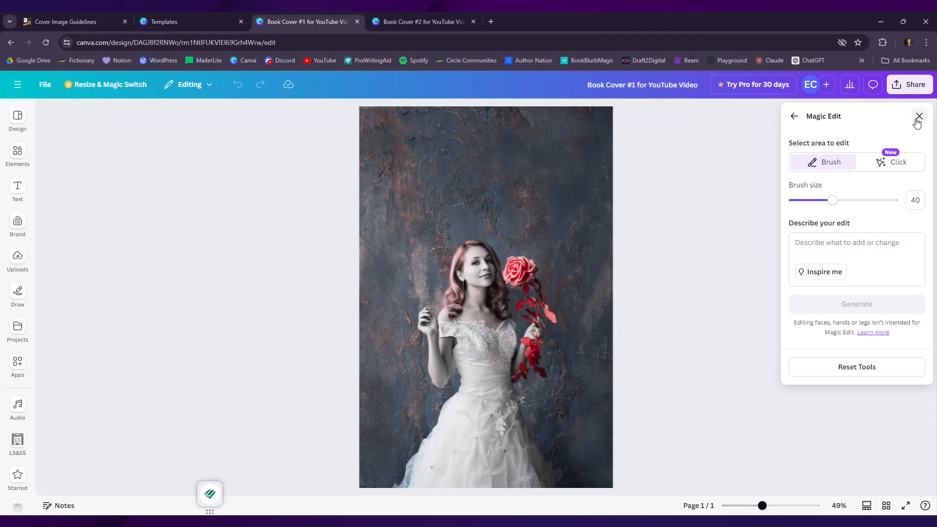
click(796, 120)
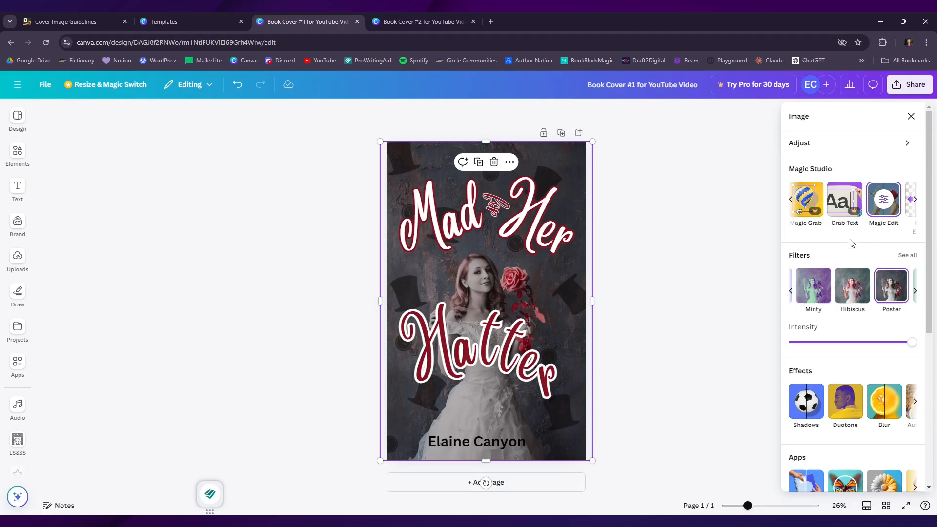
scroll(852, 244, down, 5)
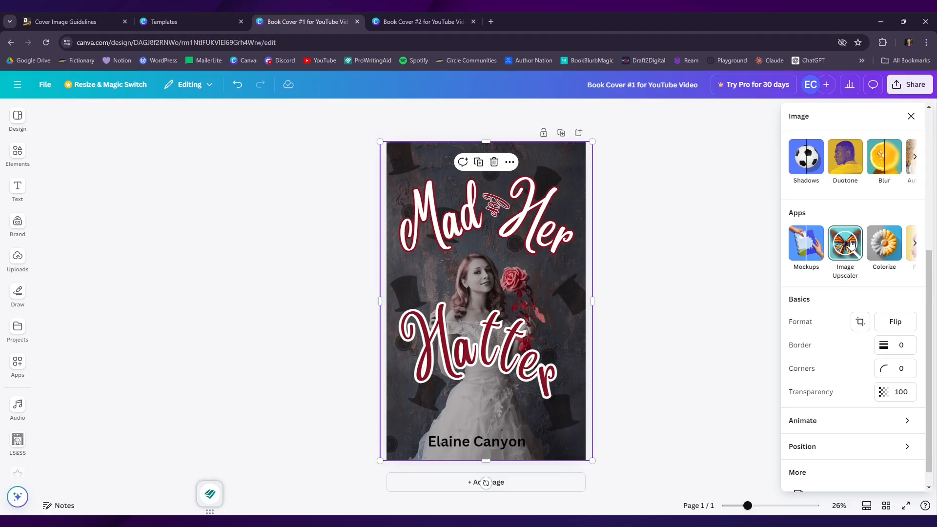
scroll(852, 242, up, 5)
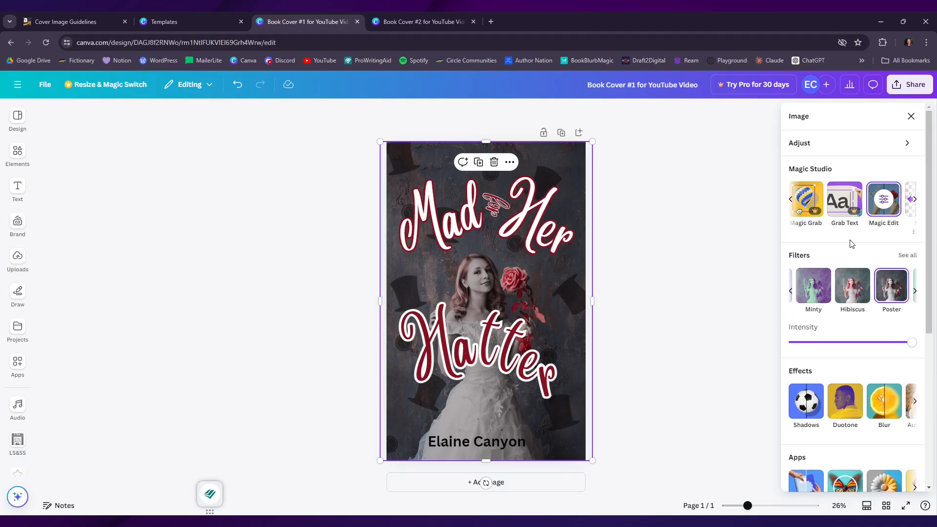
click(911, 116)
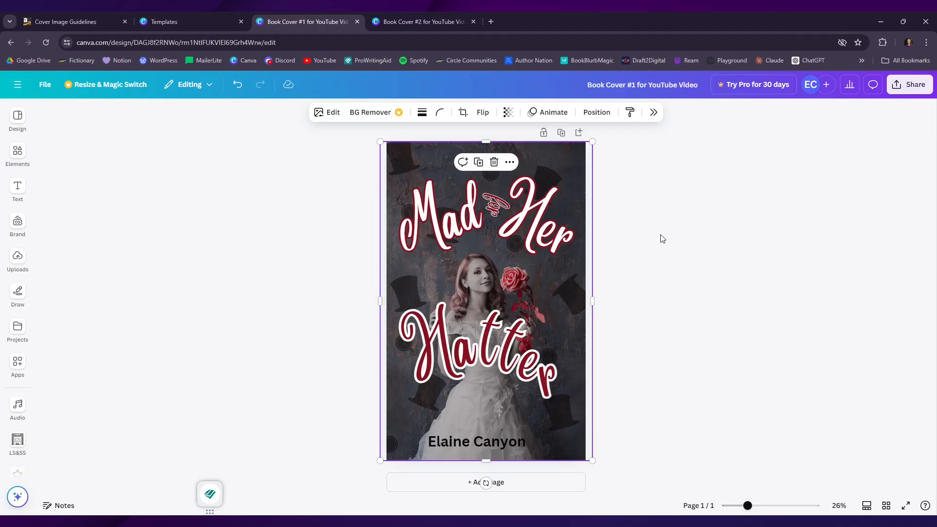
Step: Show the cover's layers and look through the pocket watch and top hat layers down to the background photo, closing the list when done
right_click(550, 160)
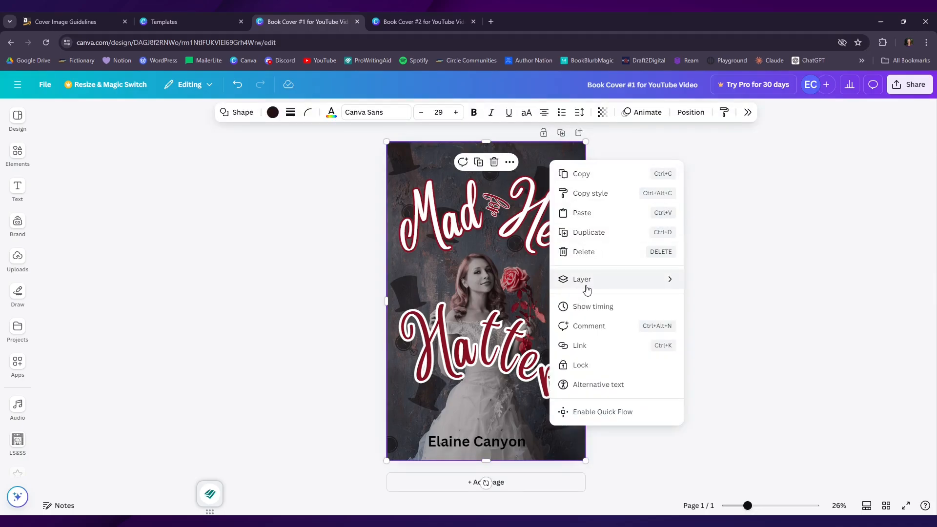
mouse_move(586, 288)
click(738, 367)
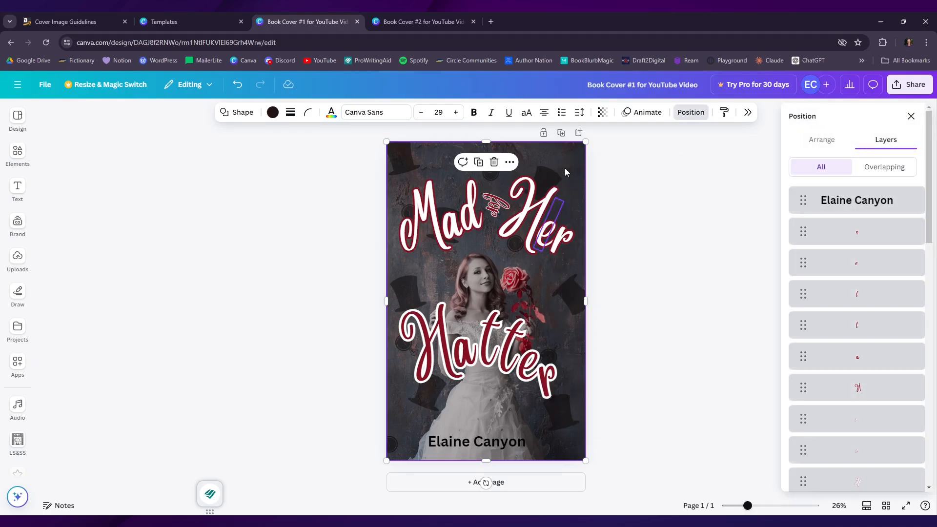
scroll(871, 402, down, 8)
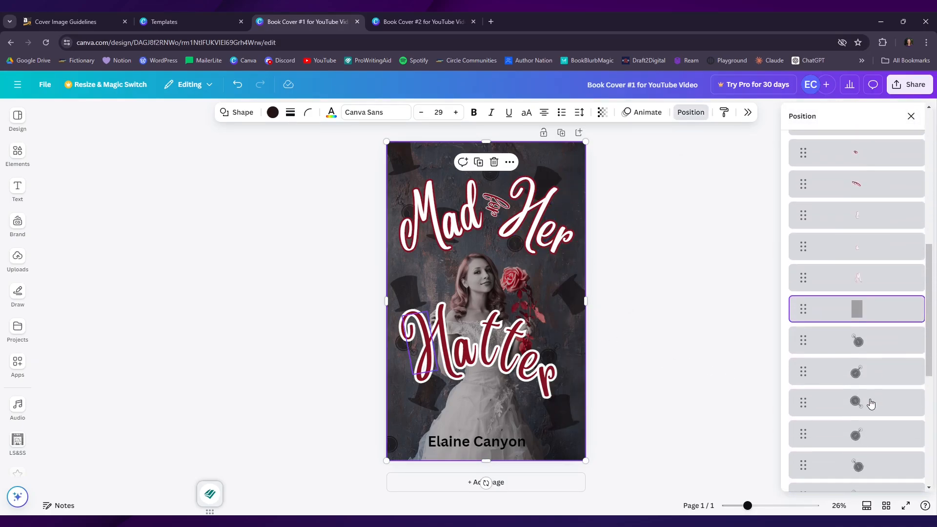
scroll(872, 403, down, 3)
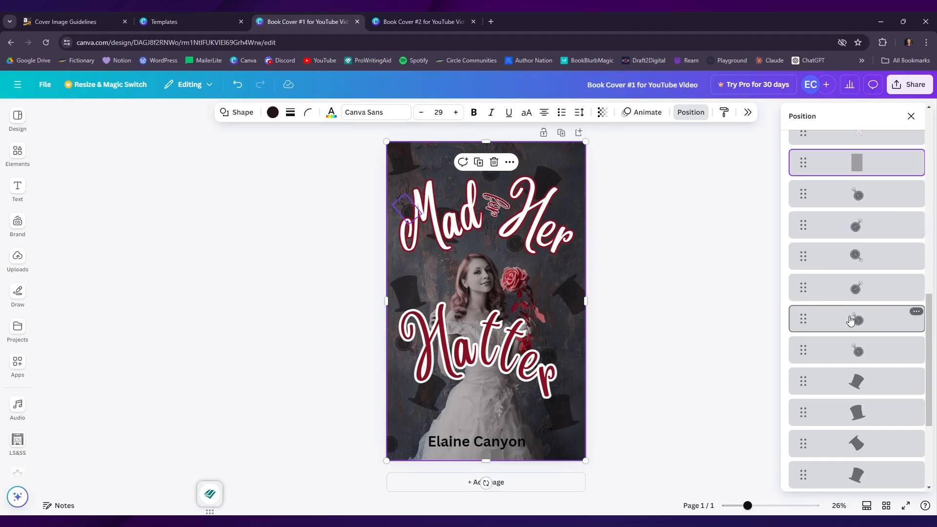
scroll(851, 320, down, 1)
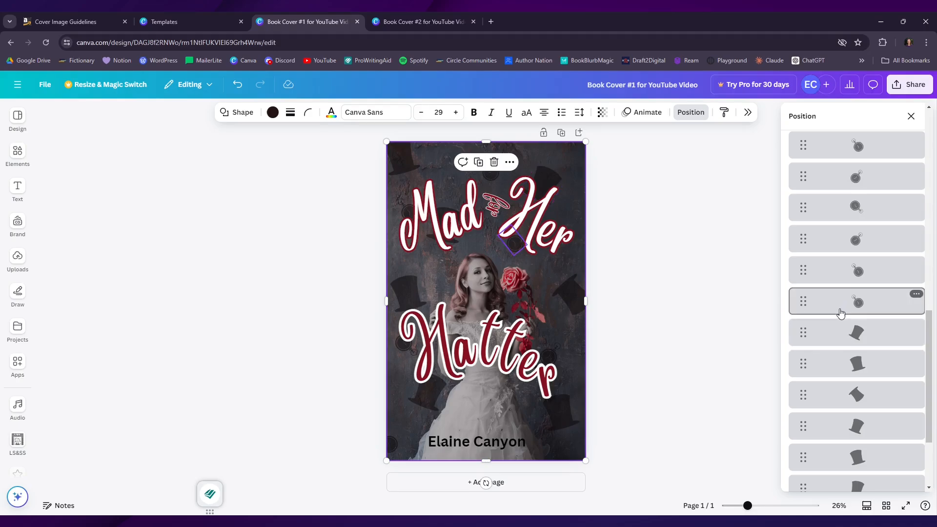
scroll(839, 371, down, 1)
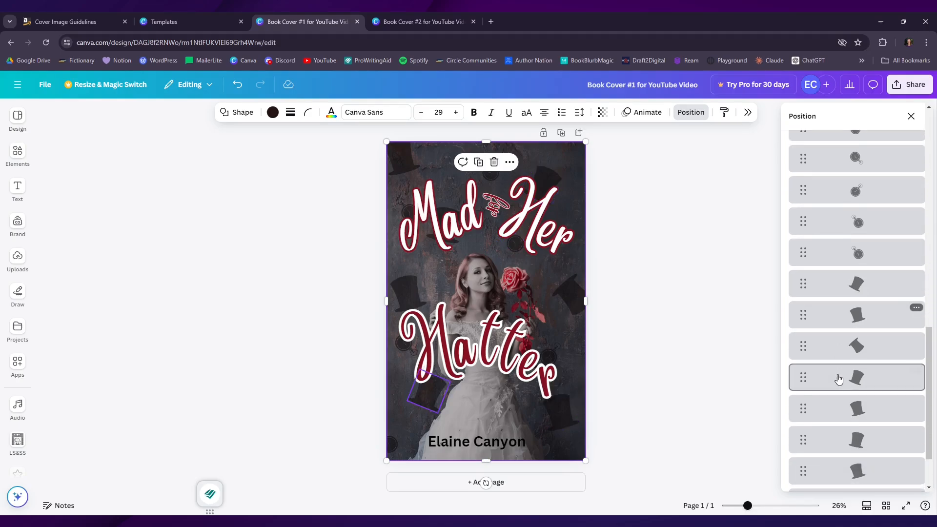
scroll(838, 379, down, 1)
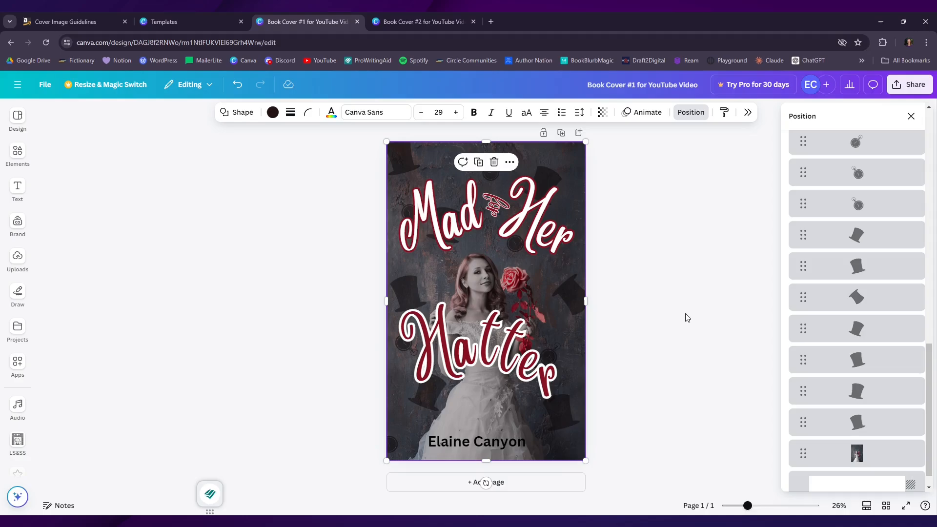
click(911, 117)
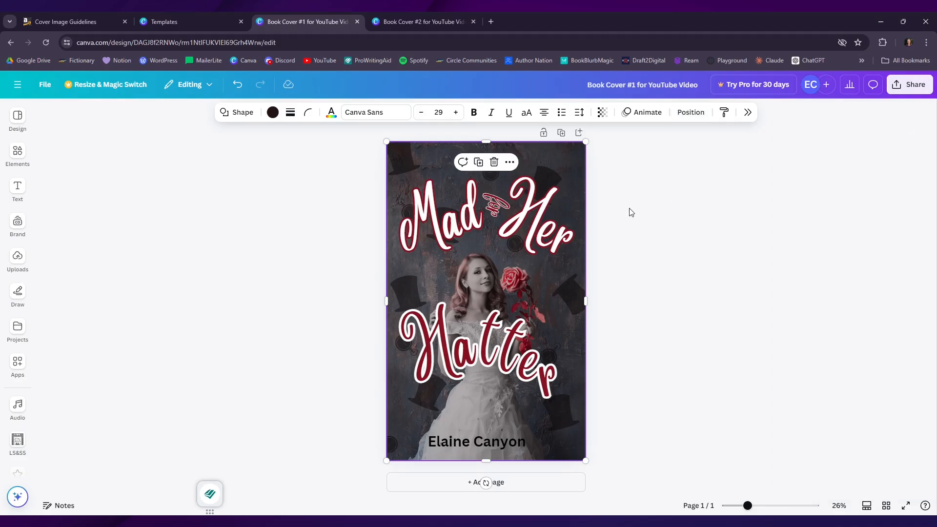
Step: Reopen the cover's layer list and examine how the dark overlay sits between the title letters and the watch and hat layers
right_click(569, 158)
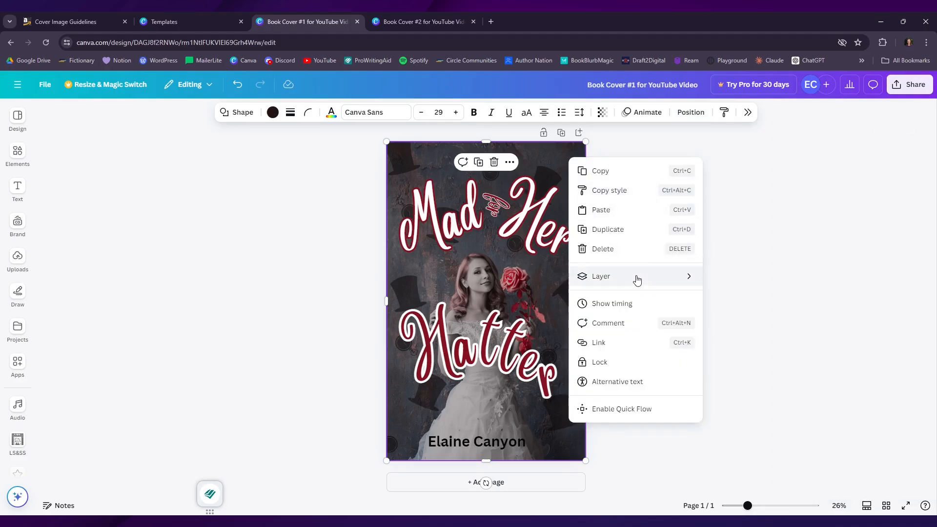
mouse_move(636, 278)
click(740, 360)
scroll(864, 305, down, 10)
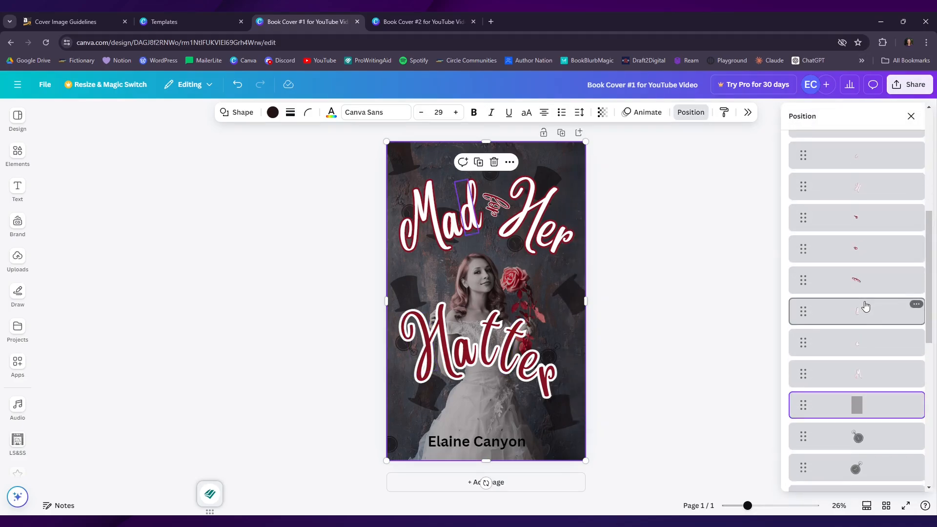
click(857, 437)
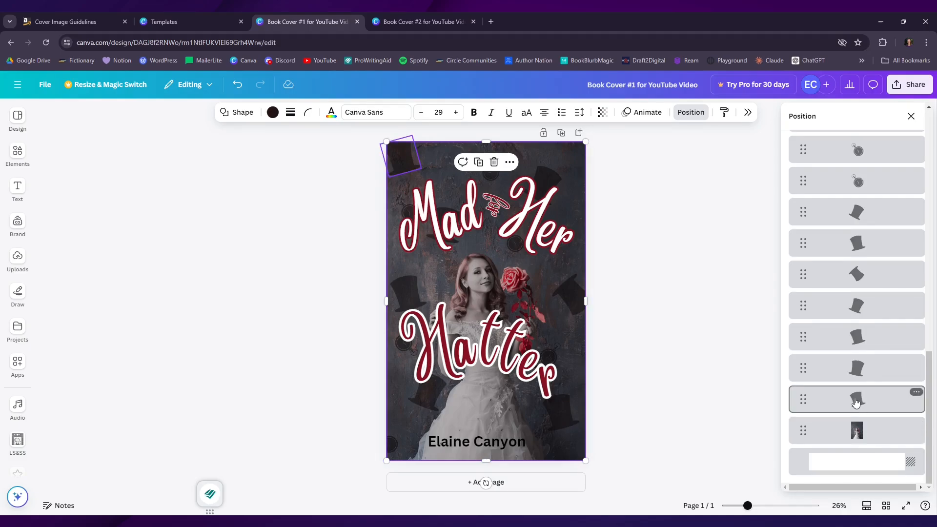
scroll(857, 404, up, 4)
scroll(857, 400, up, 2)
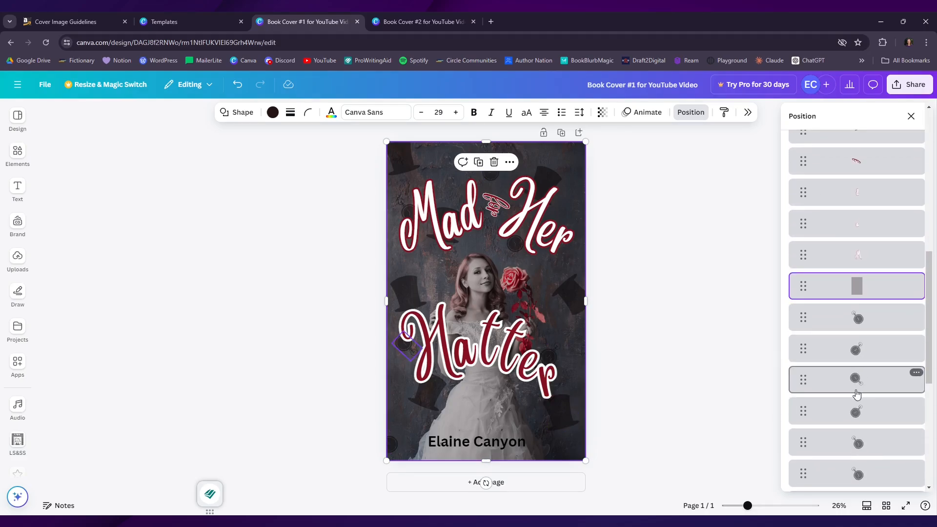
scroll(850, 361, up, 1)
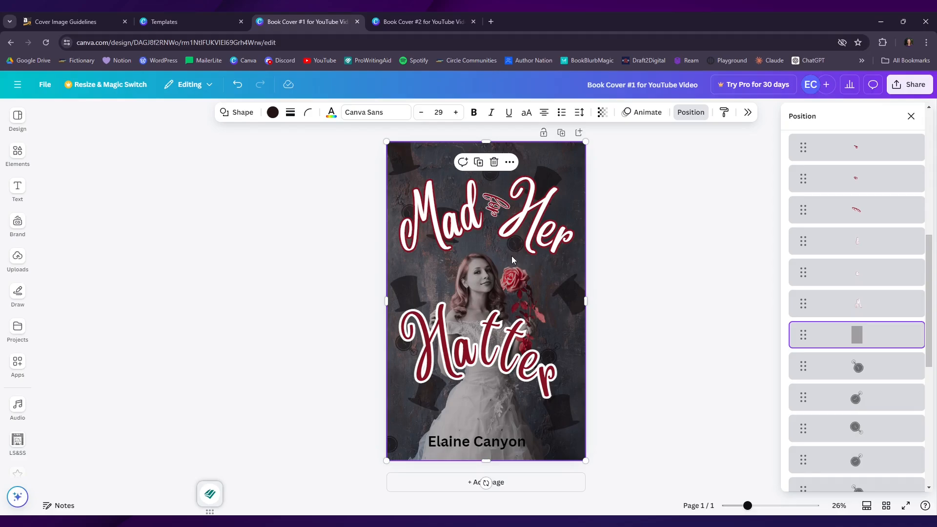
Step: Move the dark overlay partly off the cover, view its colour and transparency settings, and return it to cover the page fully
drag(575, 153, 718, 150)
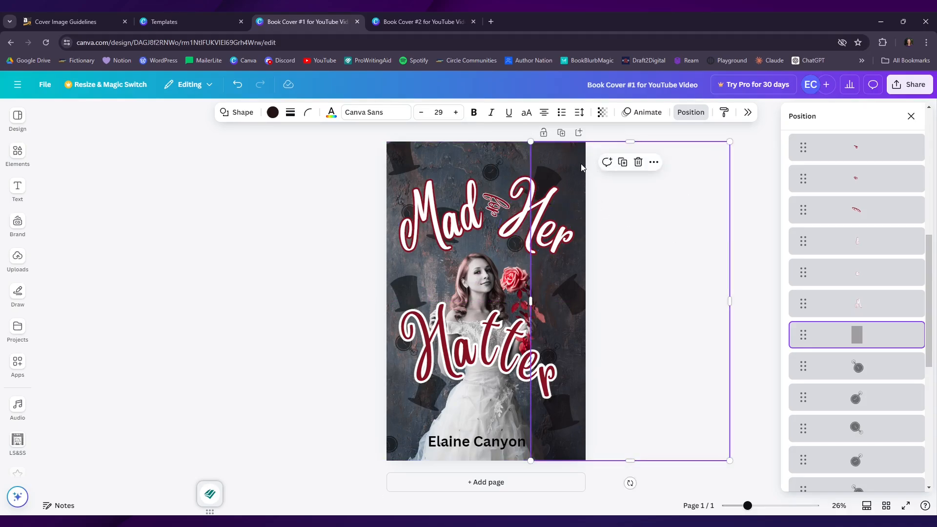
click(273, 112)
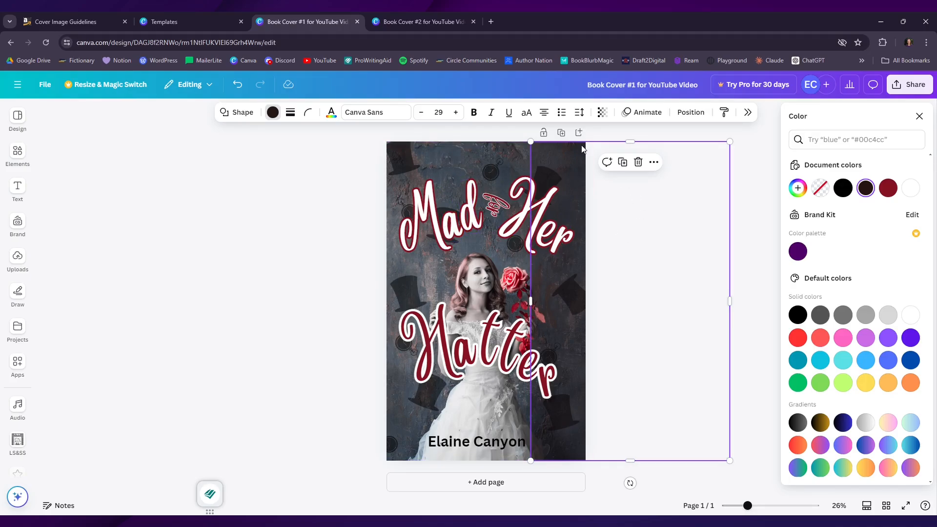
click(603, 113)
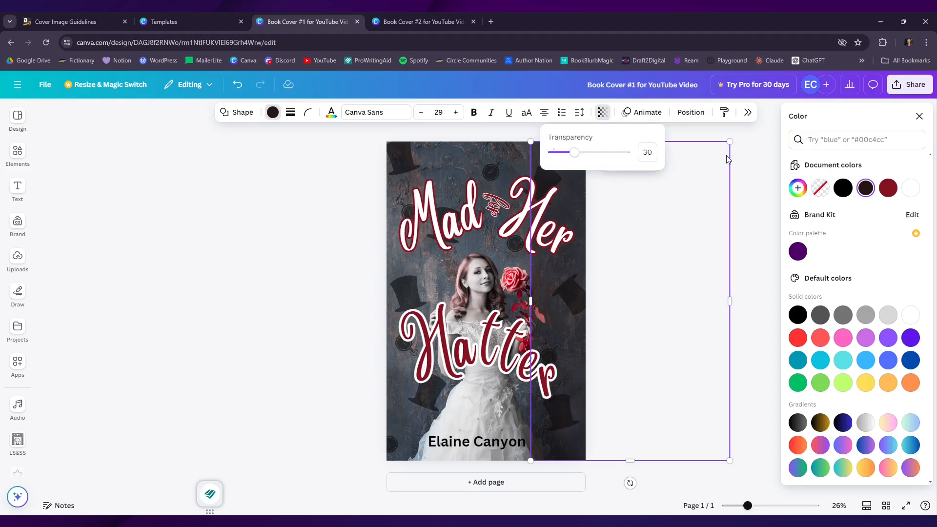
click(747, 168)
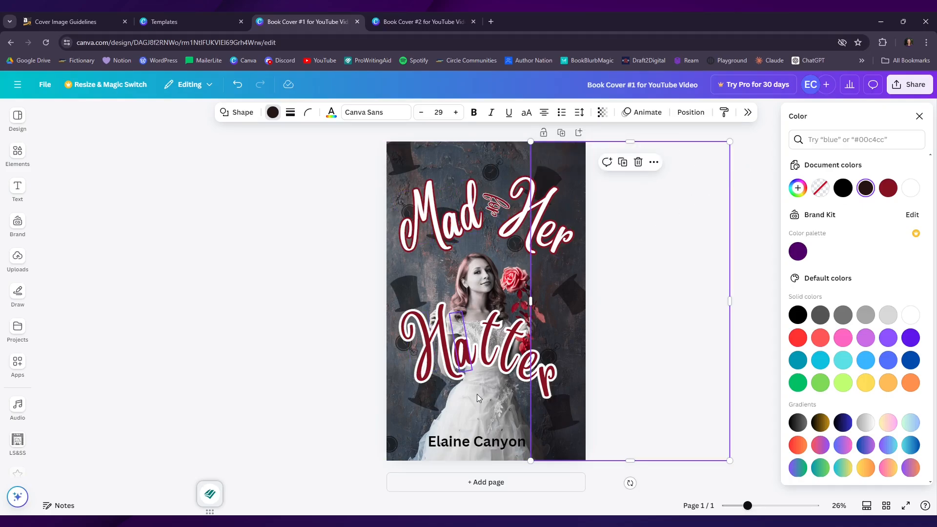
drag(583, 175, 433, 170)
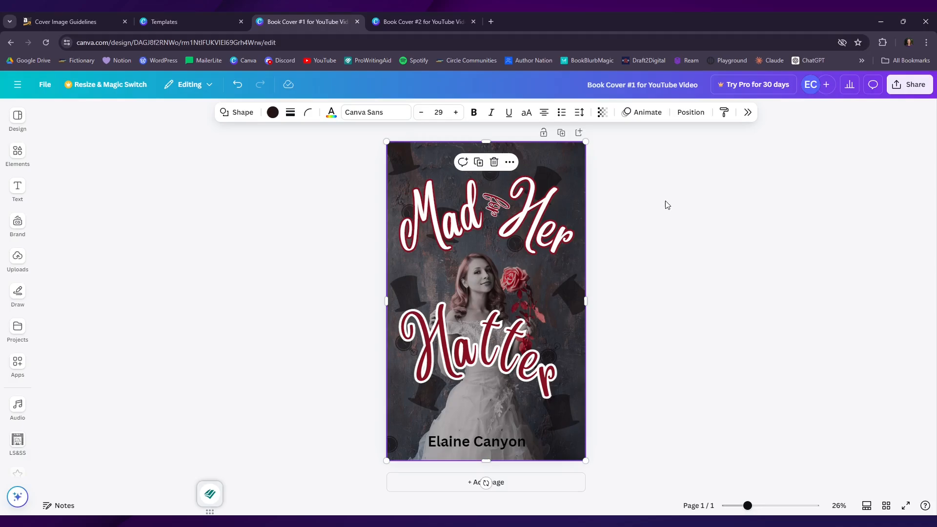
click(624, 186)
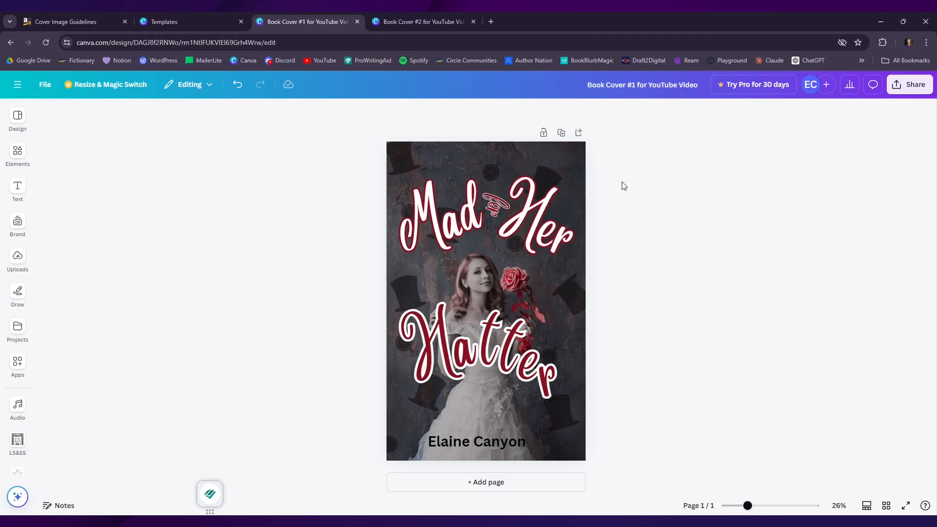
Step: With the layers shown, shift the dark overlay sideways off most of the cover to compare brightness, and realign it with the page
right_click(578, 155)
mouse_move(646, 272)
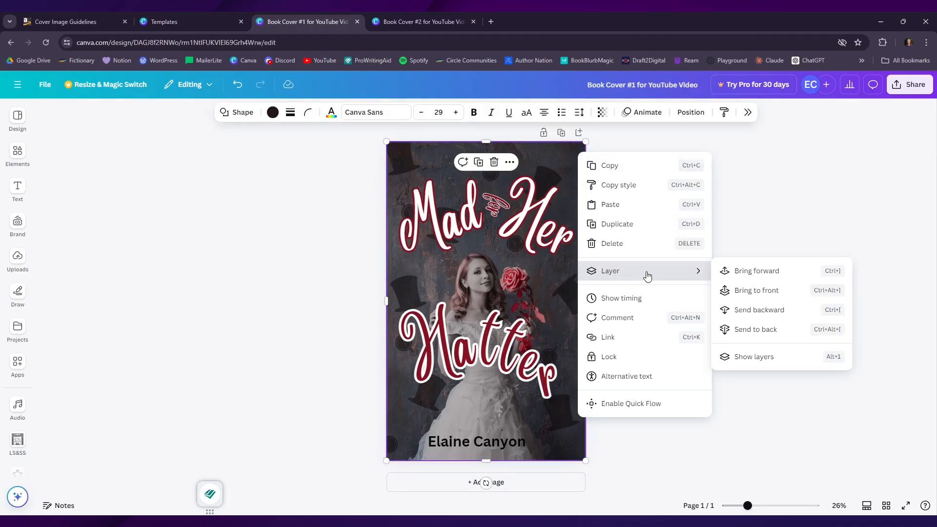
click(752, 358)
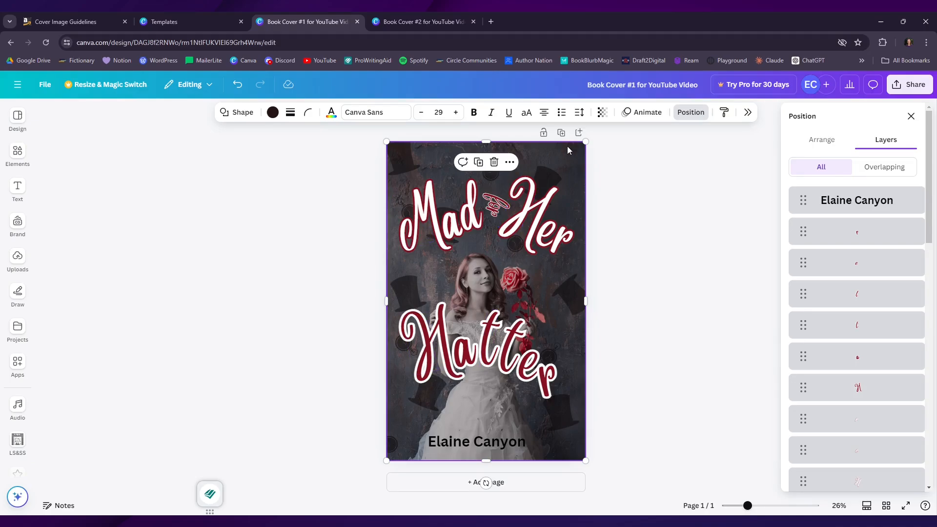
drag(569, 162, 734, 162)
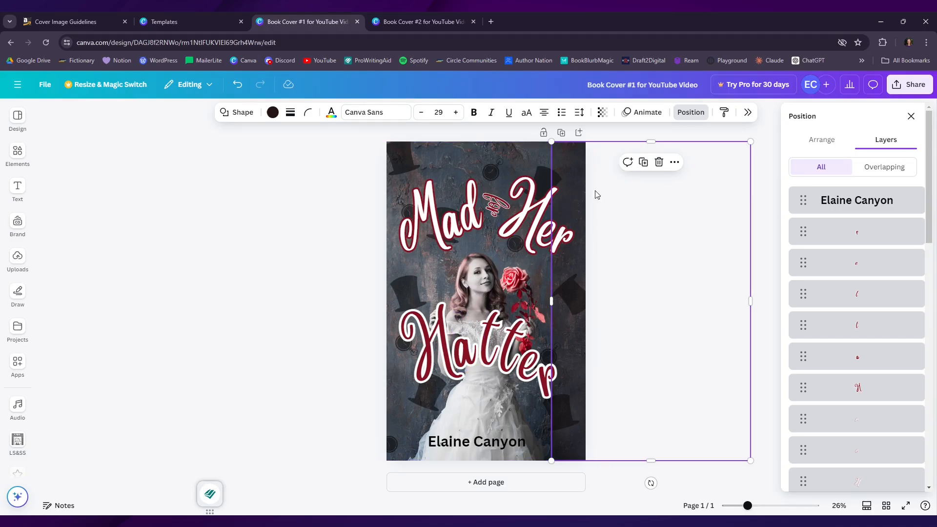
drag(569, 161, 415, 162)
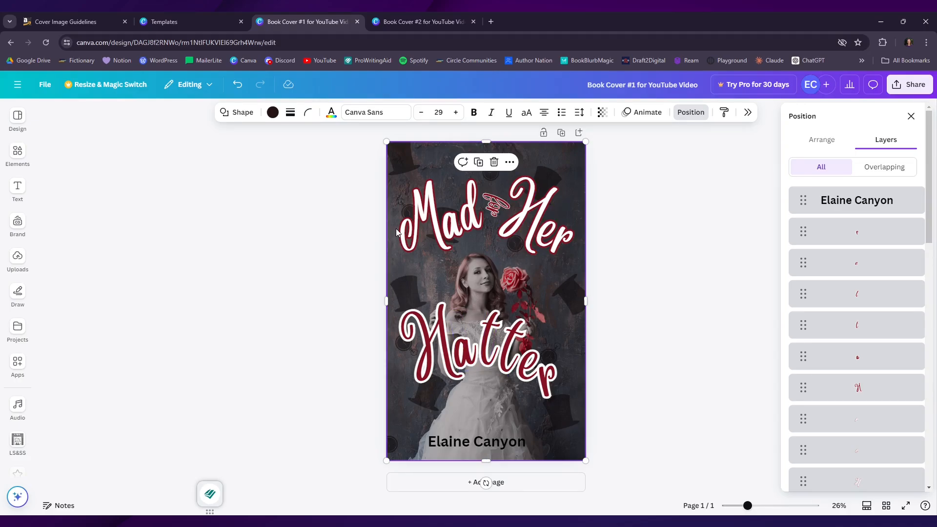
mouse_move(396, 253)
mouse_down()
mouse_move(458, 254)
mouse_move(396, 252)
mouse_up()
click(652, 275)
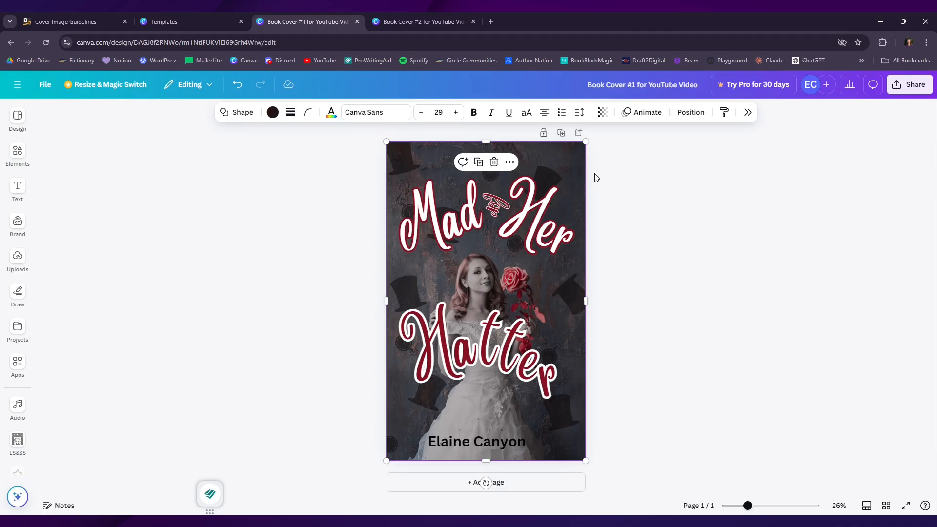
Step: Find the title's letter M in the cover's layers, directly above the dark overlay, and select it
right_click(578, 166)
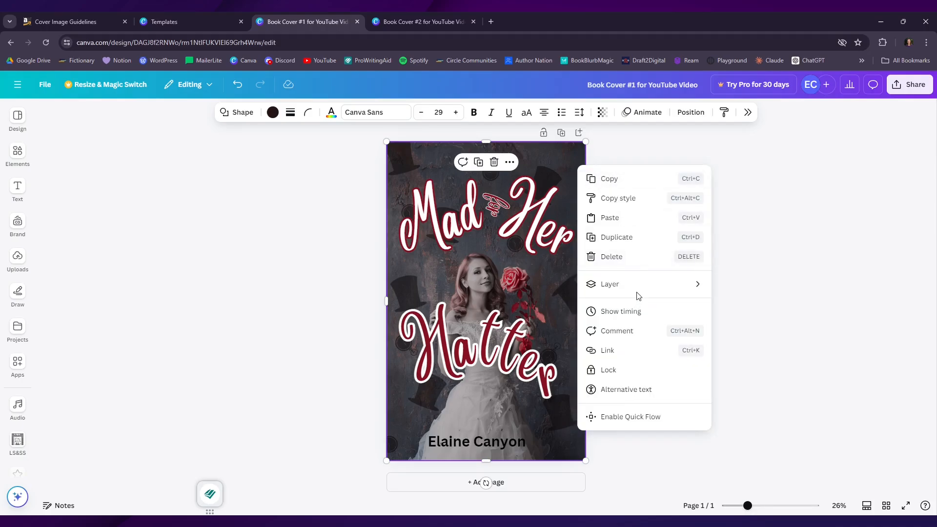
mouse_move(649, 286)
click(757, 371)
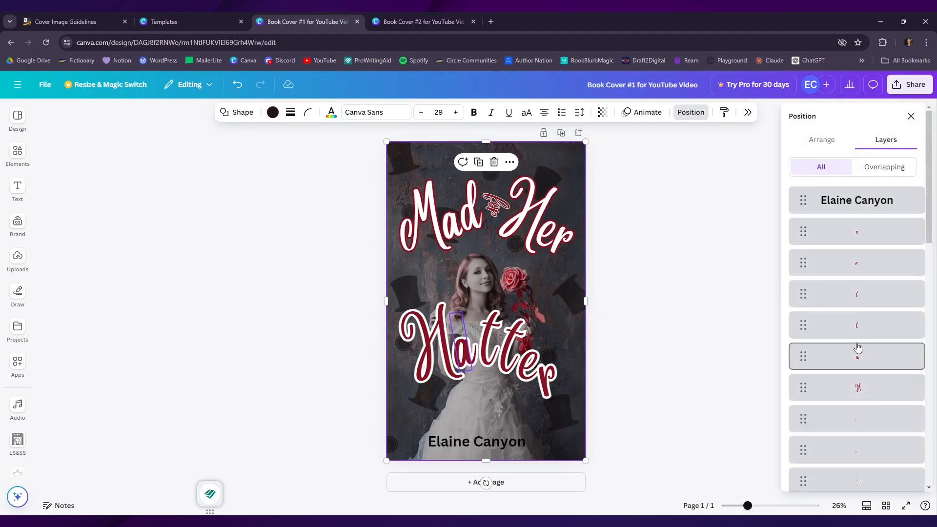
scroll(858, 344, down, 4)
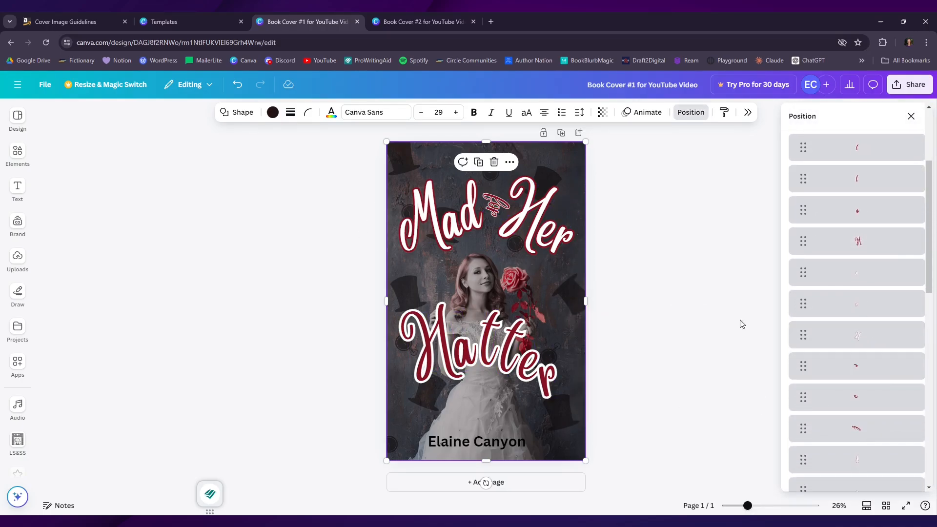
scroll(850, 412, down, 4)
scroll(841, 405, down, 1)
scroll(852, 390, up, 2)
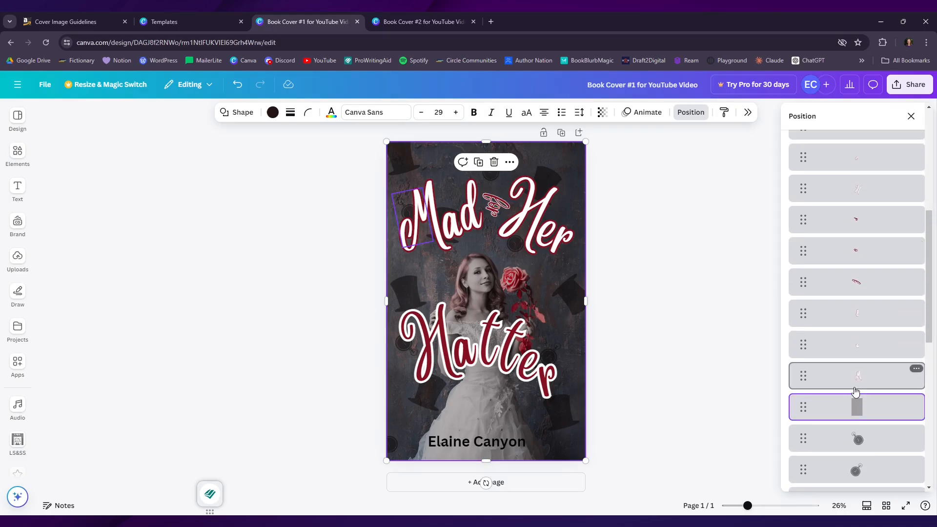
click(854, 385)
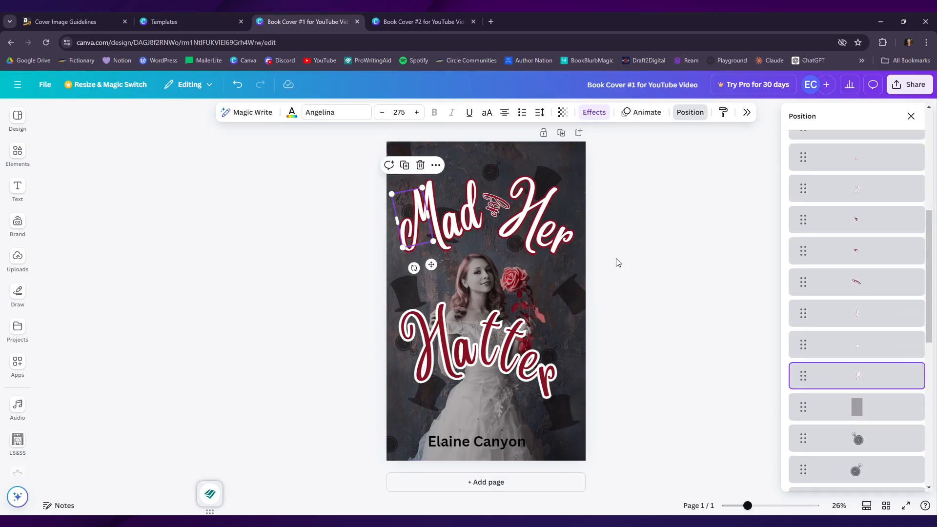
Step: View the options for adding text such as headings and font combinations, and deselect the title letter without adding anything
click(18, 188)
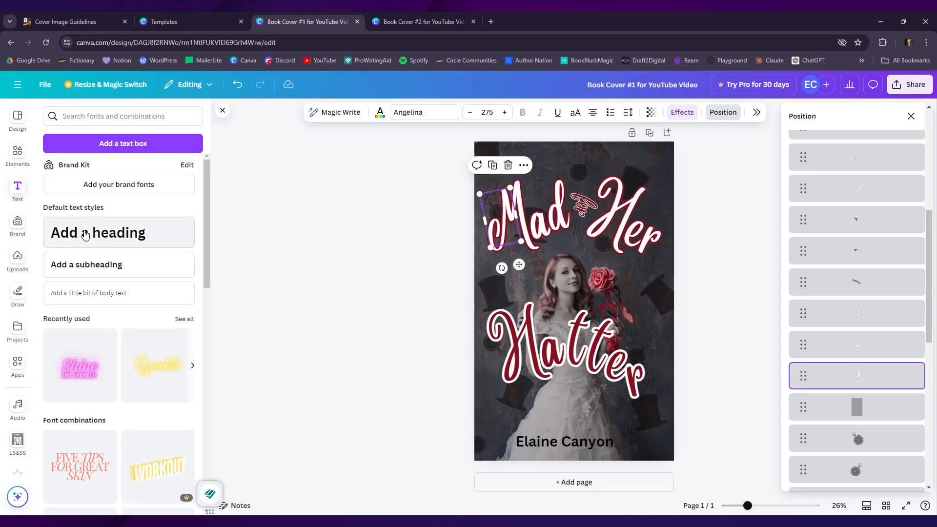
click(364, 225)
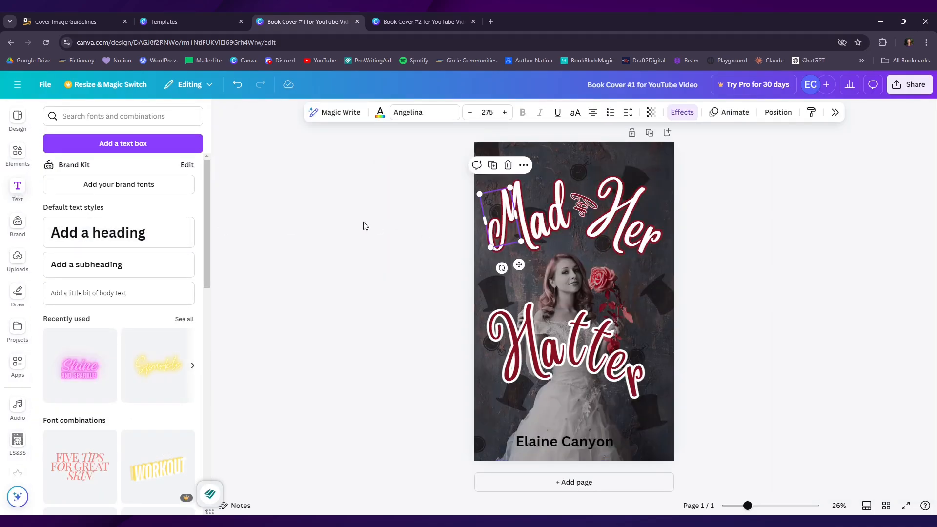
click(364, 225)
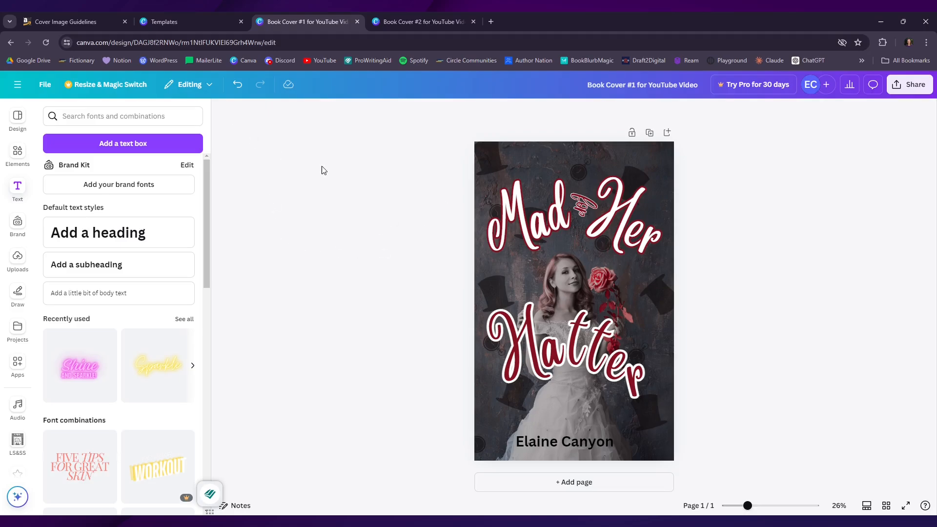
Step: Show the cover's layers again and examine the separate layers of the title letters
right_click(530, 156)
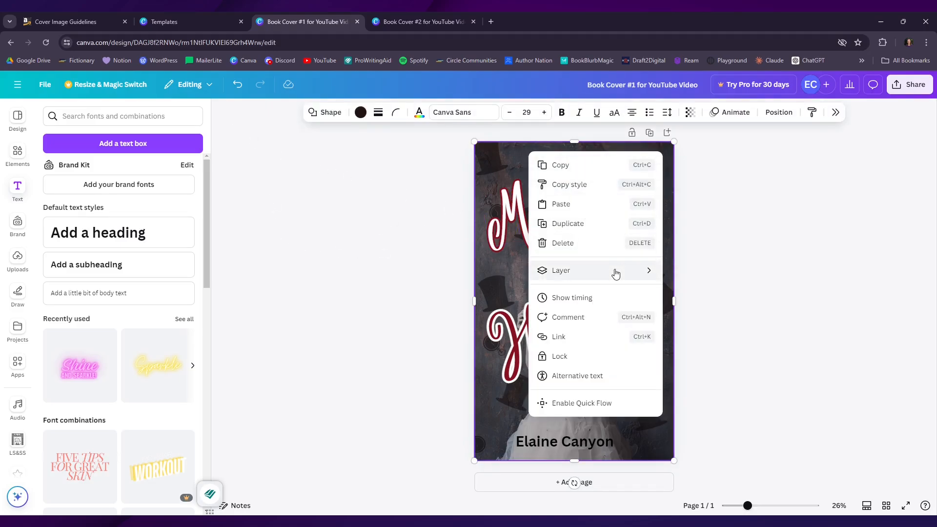
mouse_move(651, 271)
click(704, 356)
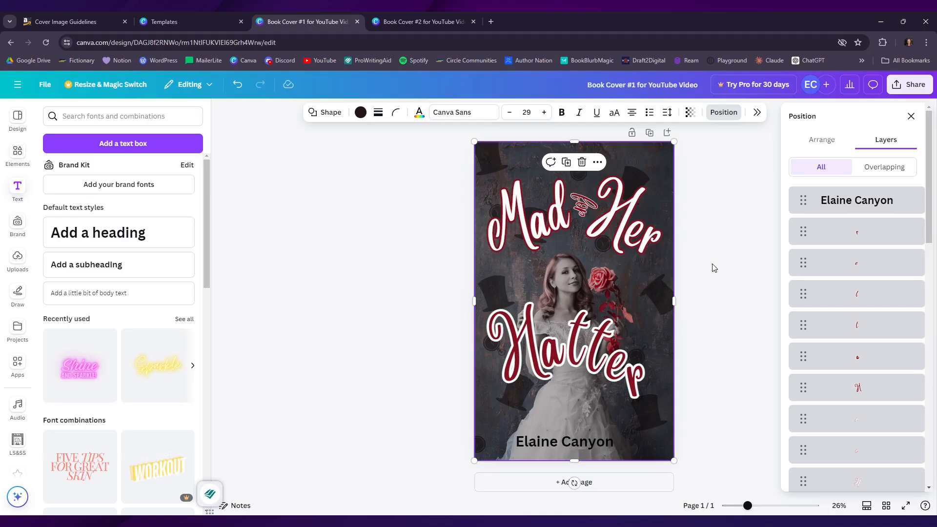
scroll(887, 331, down, 1)
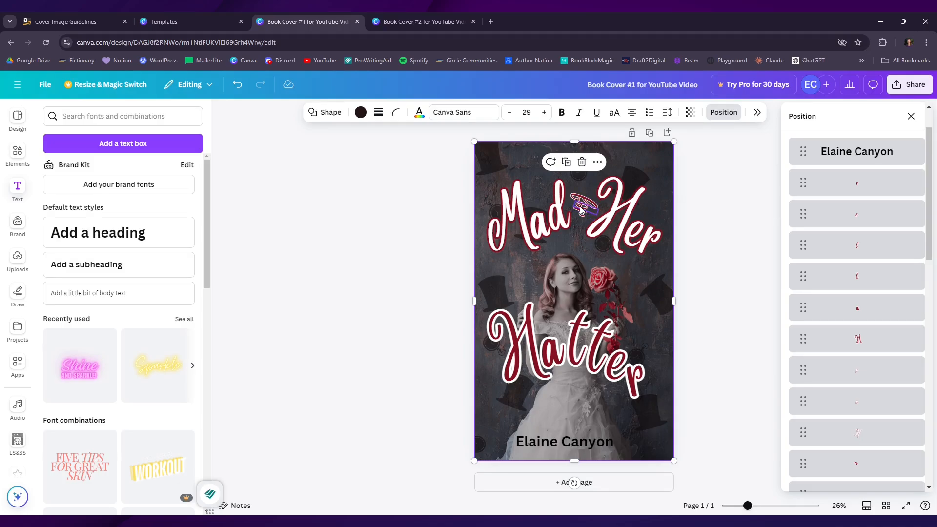
Step: Select the rotated letter r of "Her" in the title to examine its separate text box, and deselect it
click(634, 248)
mouse_move(631, 279)
mouse_down()
mouse_move(611, 230)
mouse_move(654, 188)
mouse_move(674, 198)
mouse_move(631, 247)
mouse_move(628, 281)
mouse_up()
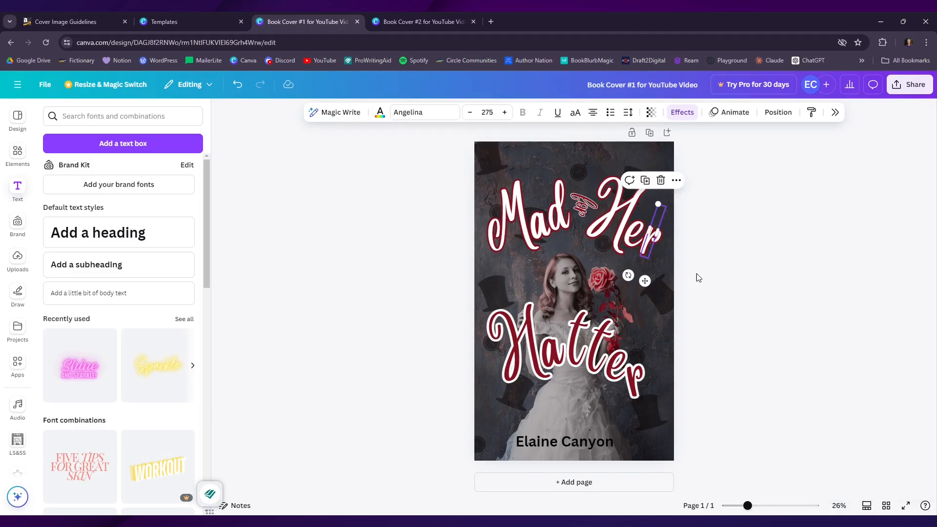
click(698, 274)
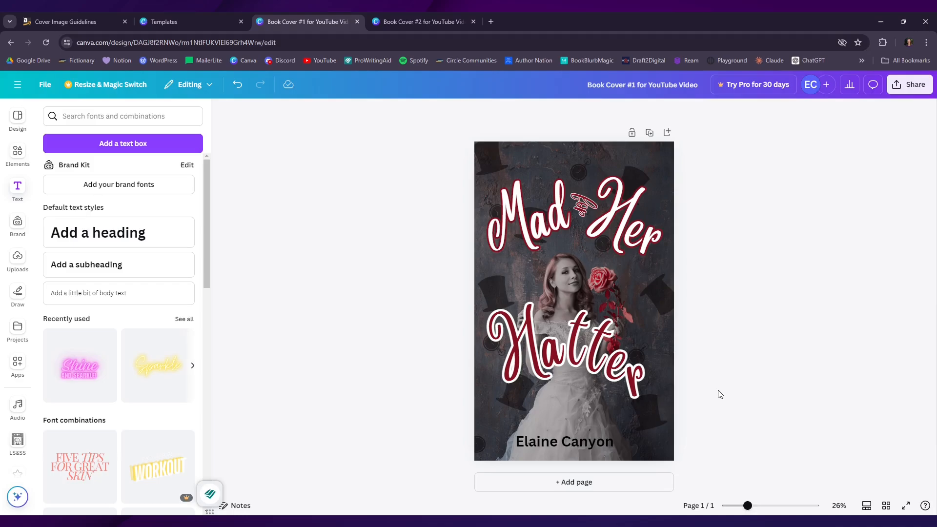
Step: Set the outline thickness of the final letter r in "Hatter" to 30 and deselect the letter
click(636, 387)
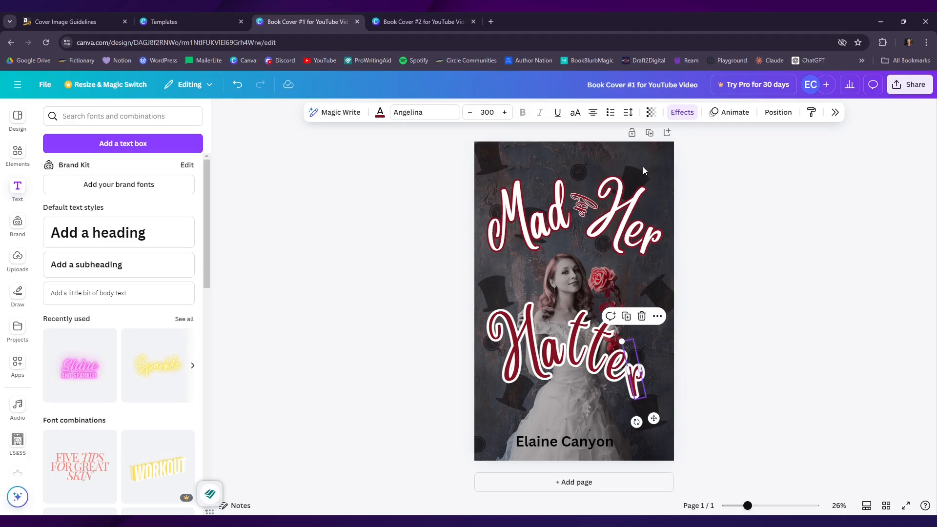
click(682, 112)
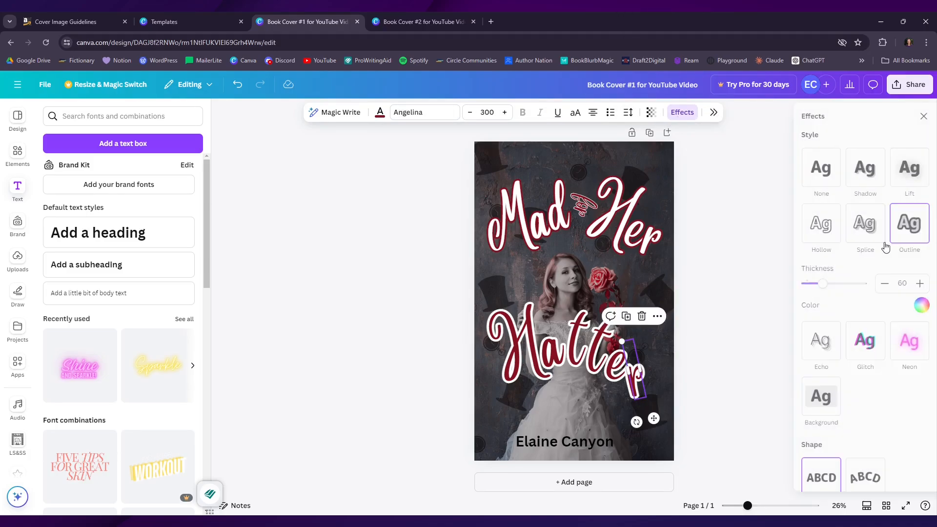
click(897, 224)
drag(807, 284, 803, 285)
click(876, 286)
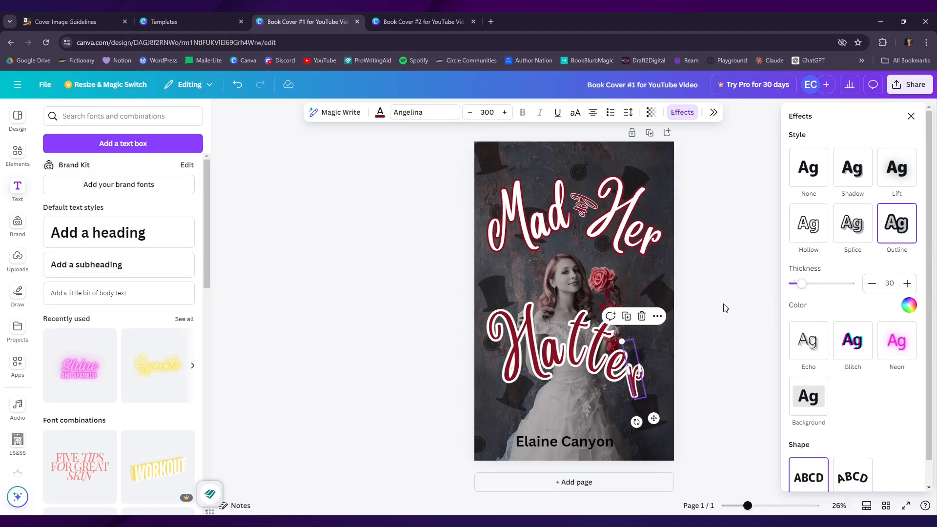
click(717, 316)
click(714, 335)
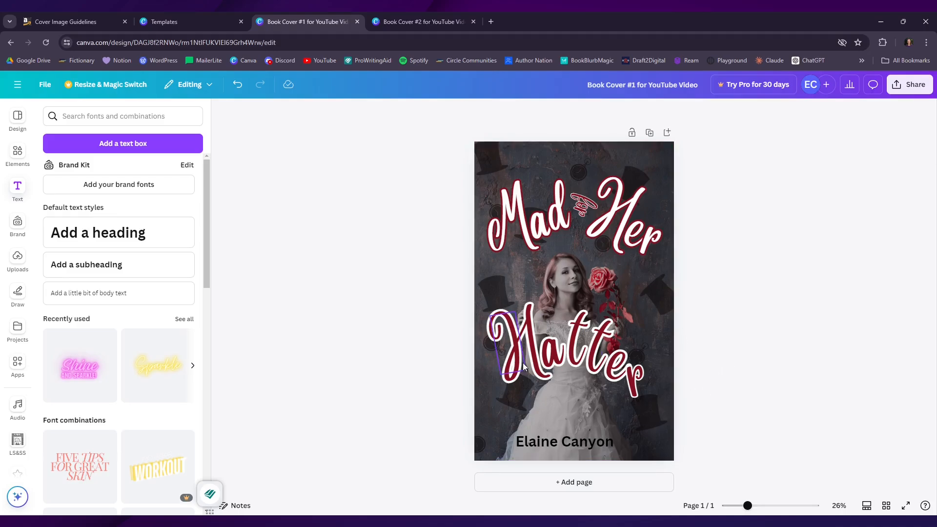
Step: Set the outline thickness of the letter e in "Hatter" to 30 and deselect the letter
click(622, 371)
click(682, 112)
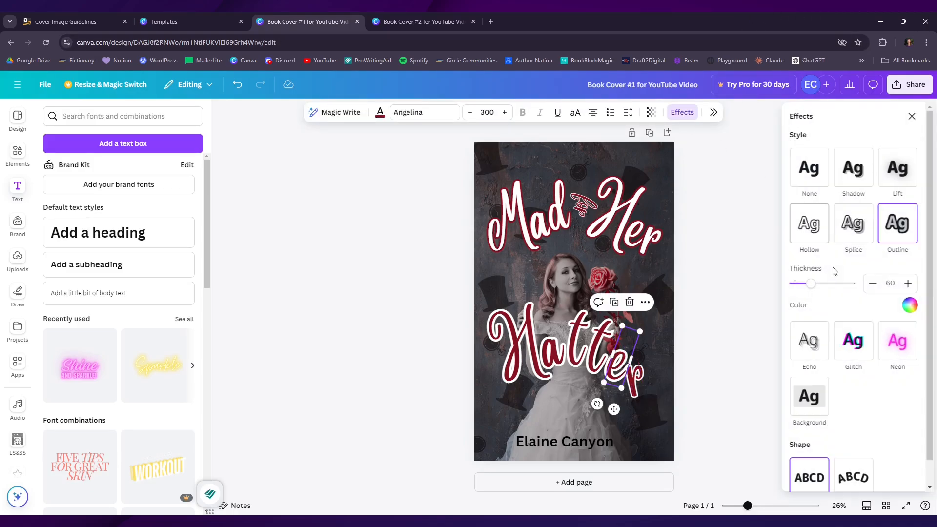
drag(811, 285, 803, 285)
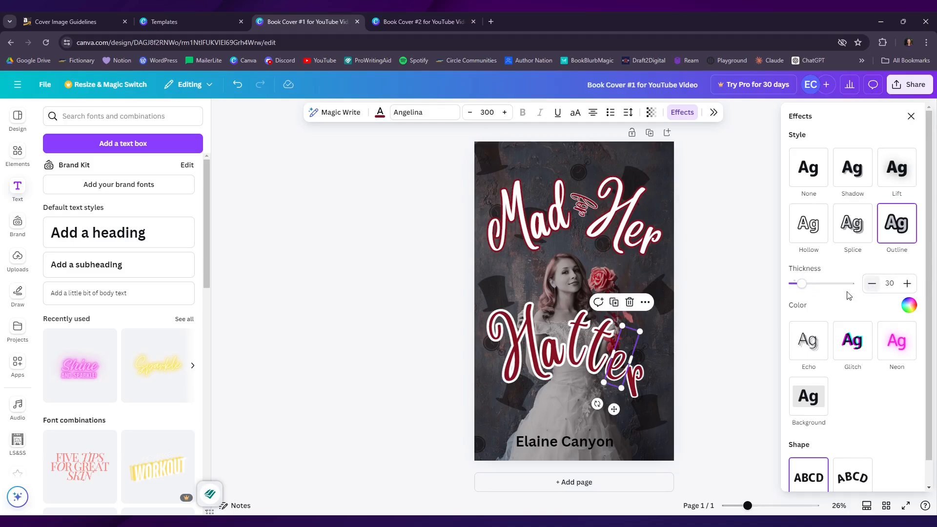
click(731, 294)
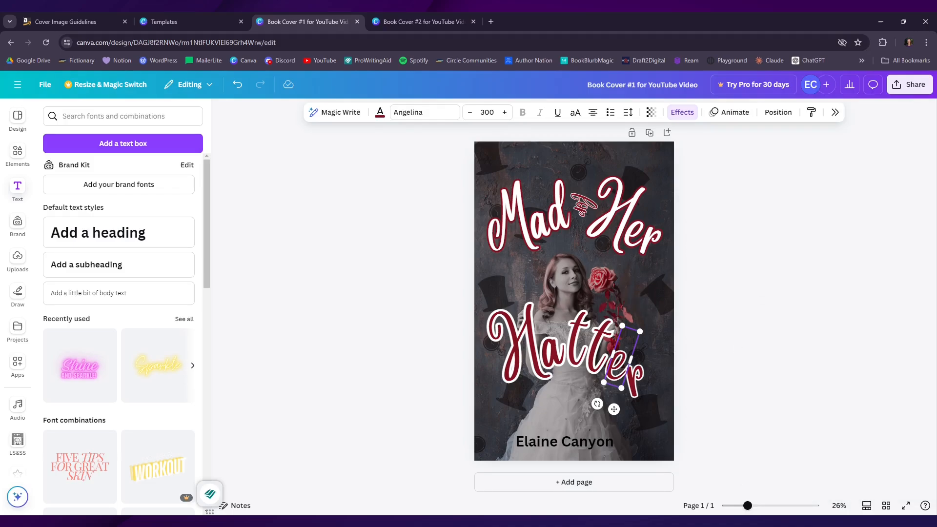
click(731, 243)
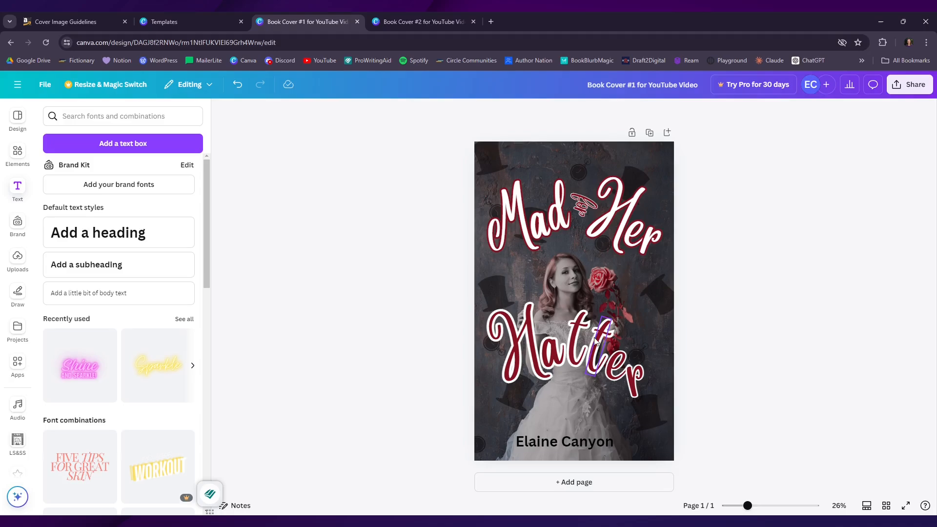
Step: Rotate the letter a in "Hatter" upside down and move it back into place between the H and the first t
click(552, 362)
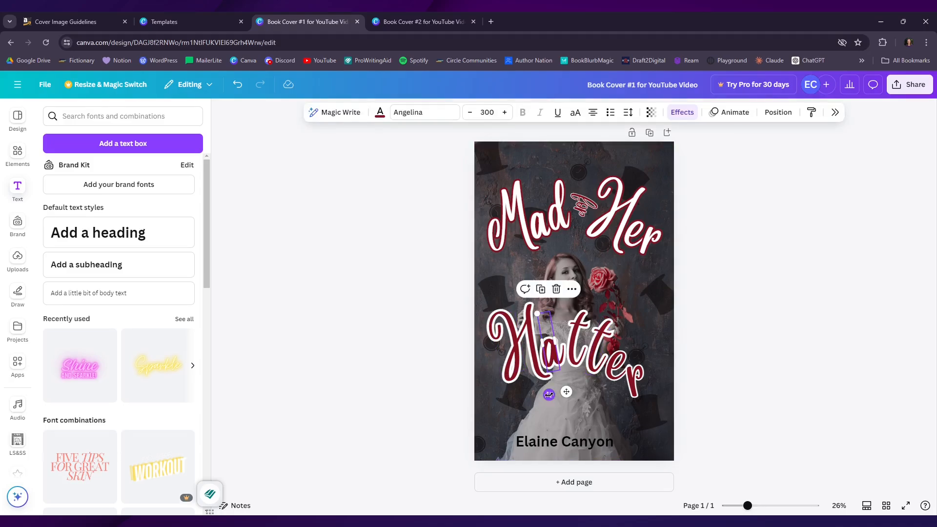
drag(550, 394, 552, 293)
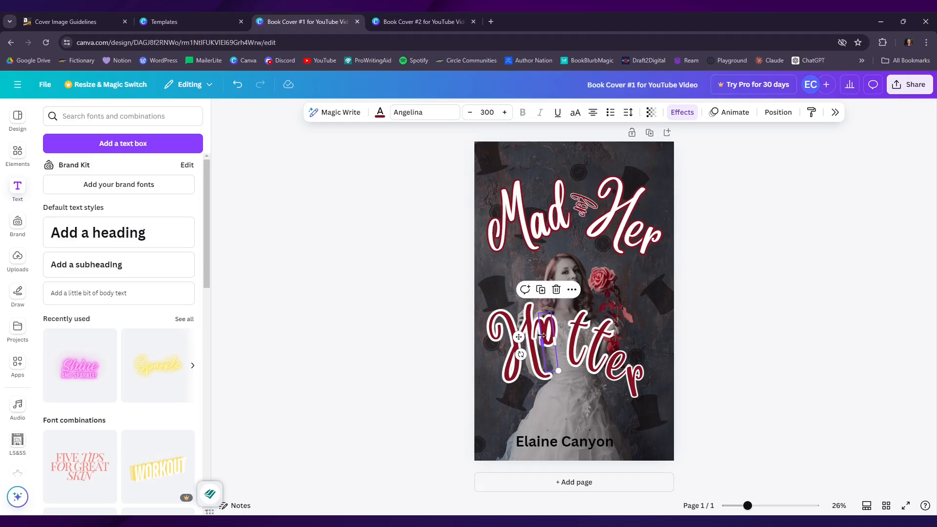
drag(519, 339, 526, 367)
click(714, 347)
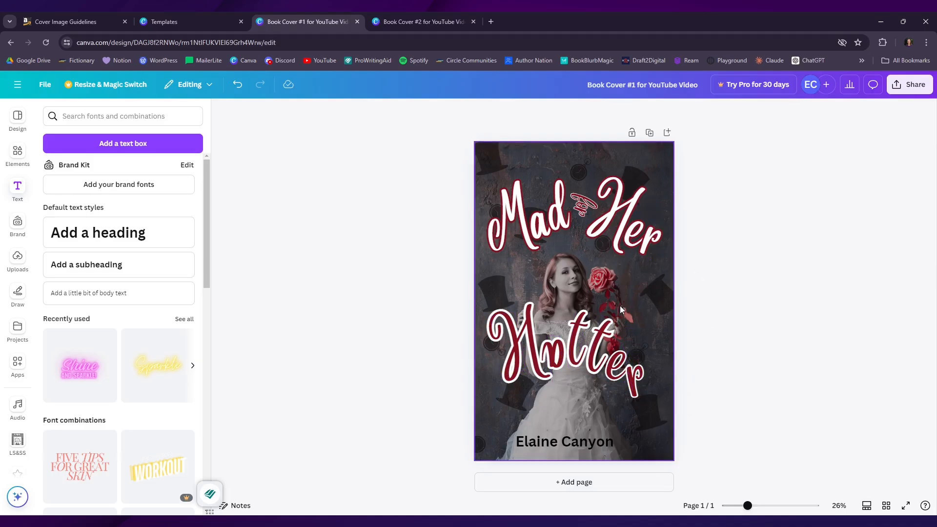
Step: Set the outline thickness of the upside-down letter a in "Hatter" to 30 and leave all title letters deselected
click(555, 359)
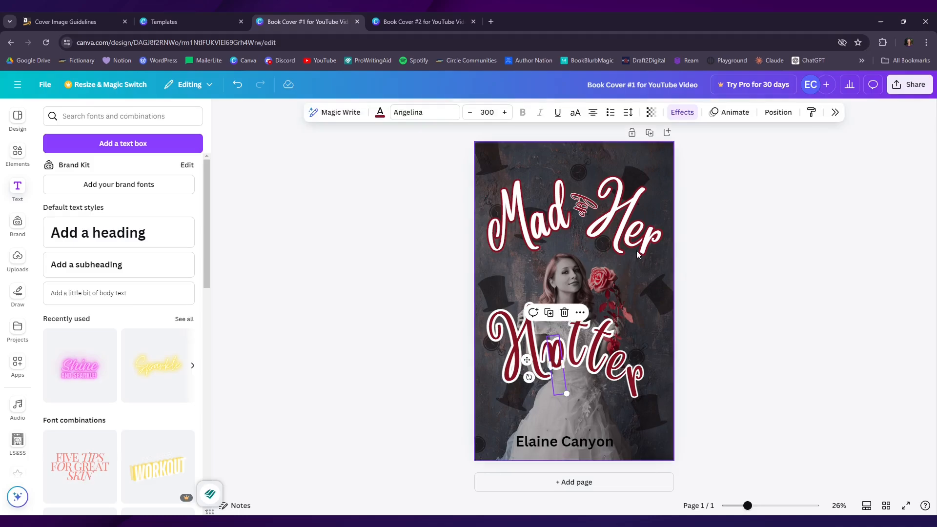
click(683, 112)
drag(810, 288, 803, 290)
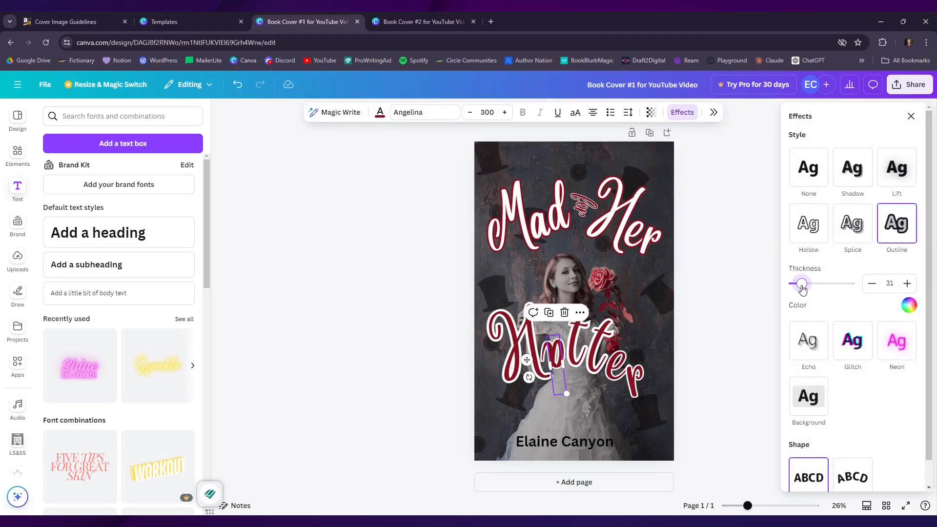
click(872, 284)
click(728, 256)
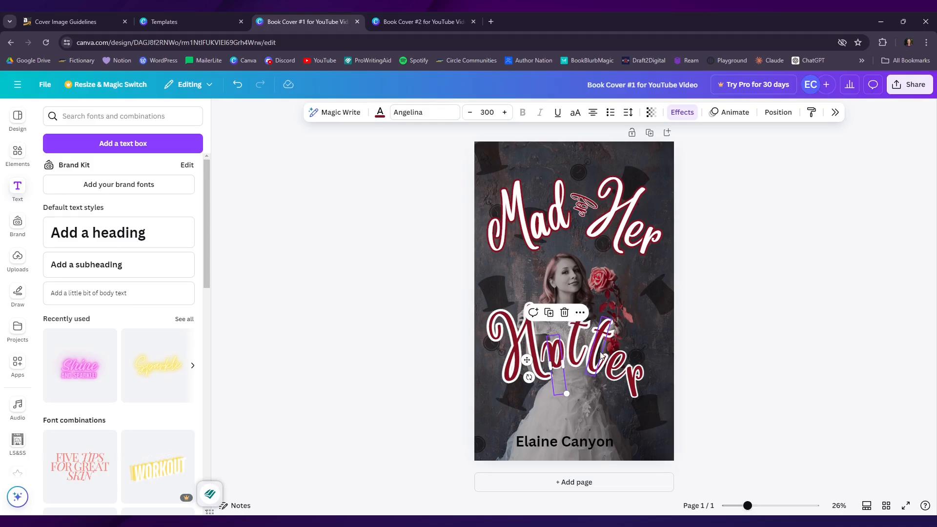
click(696, 377)
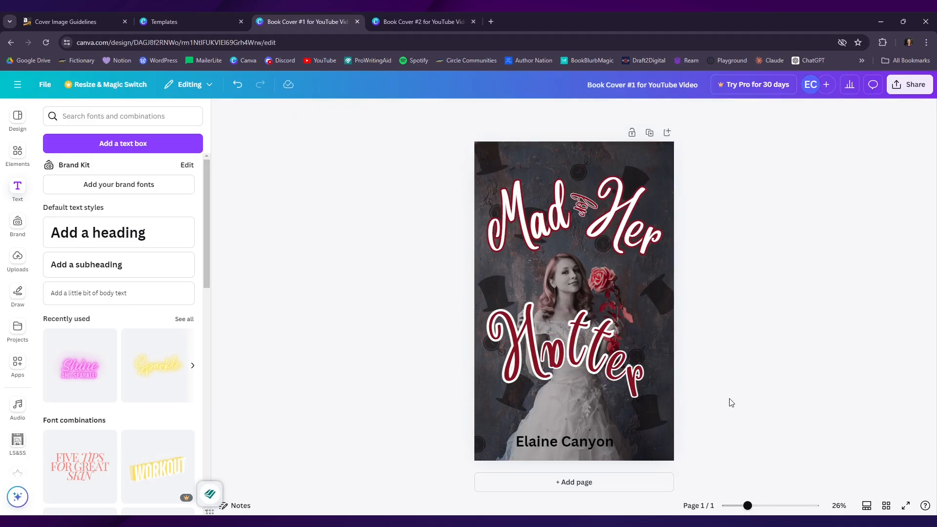
click(594, 361)
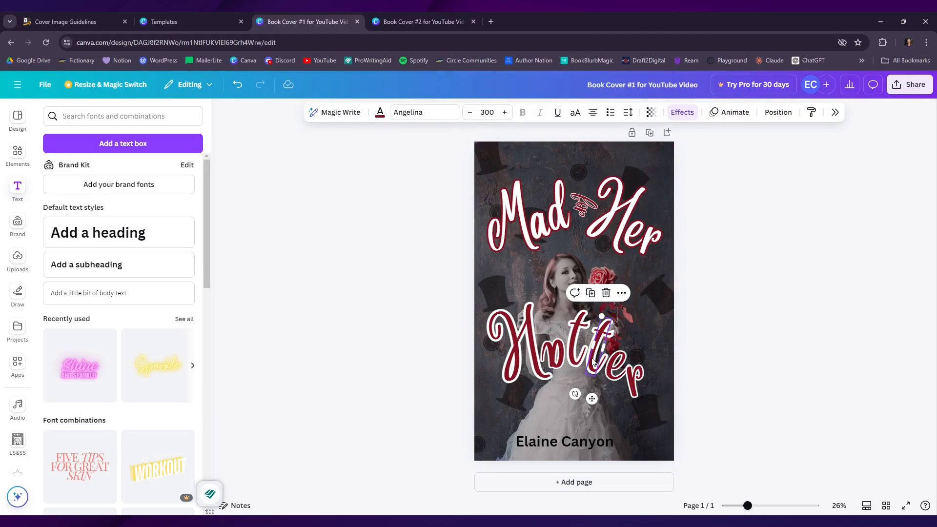
click(701, 356)
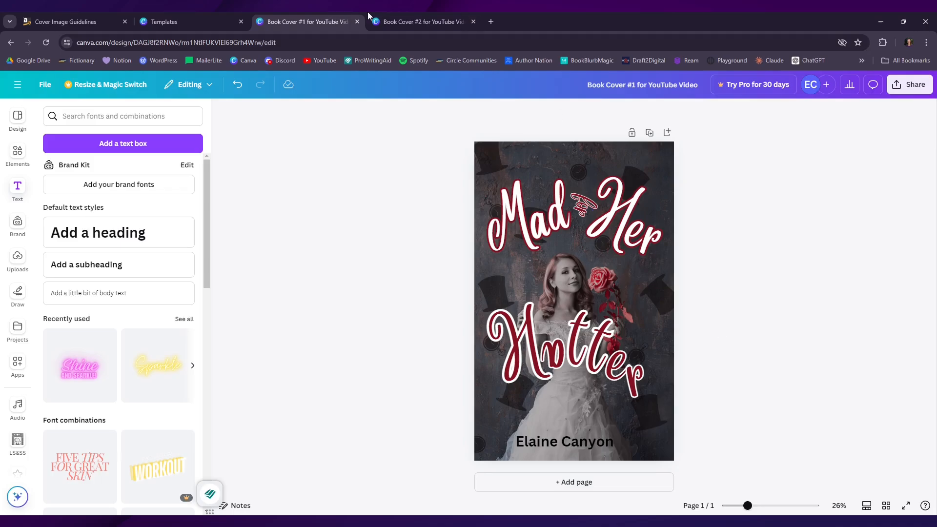
Step: Switch to the Book Cover #2 design and show the layers of the "Colorado Sunrise" cover
click(414, 15)
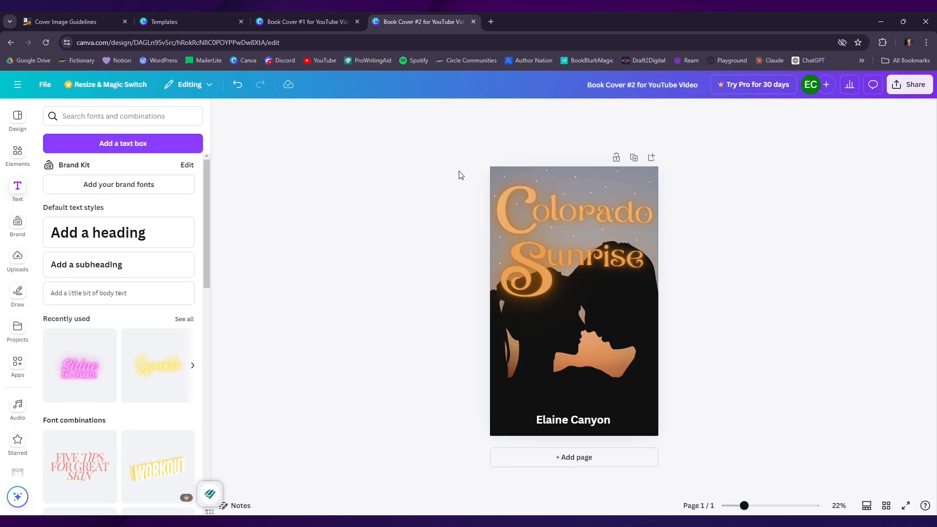
right_click(597, 180)
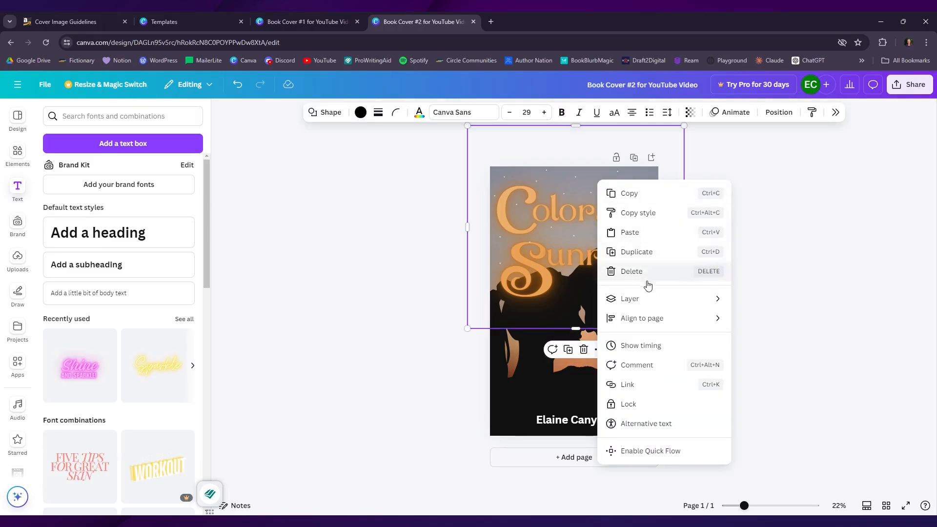
mouse_move(674, 300)
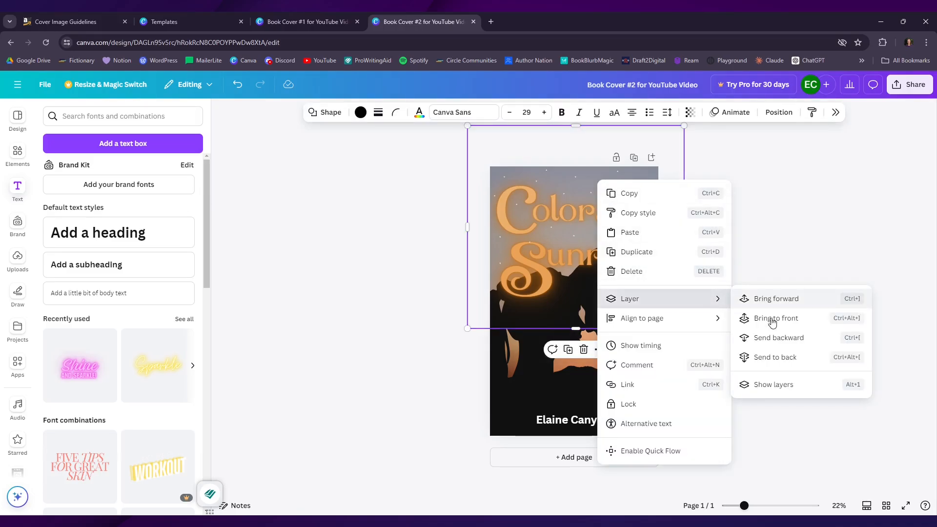
click(773, 385)
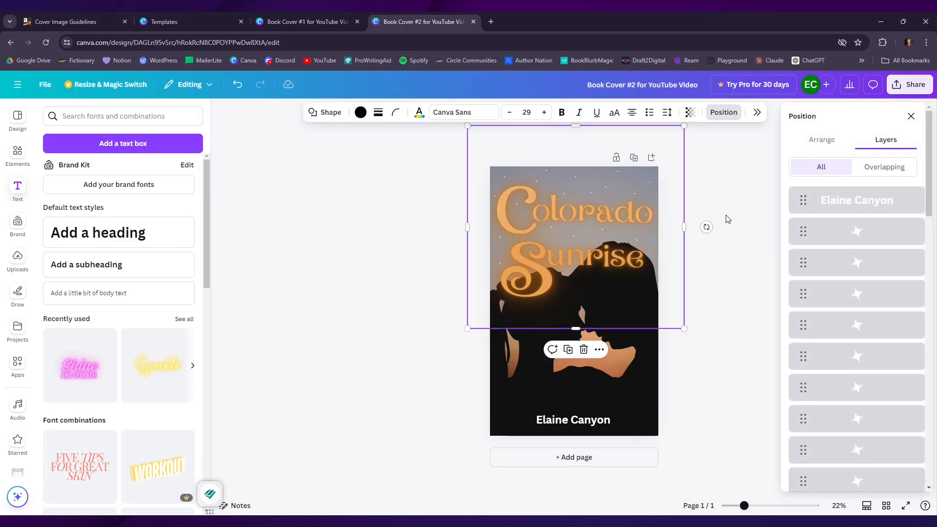
key(Escape)
key(Escape)
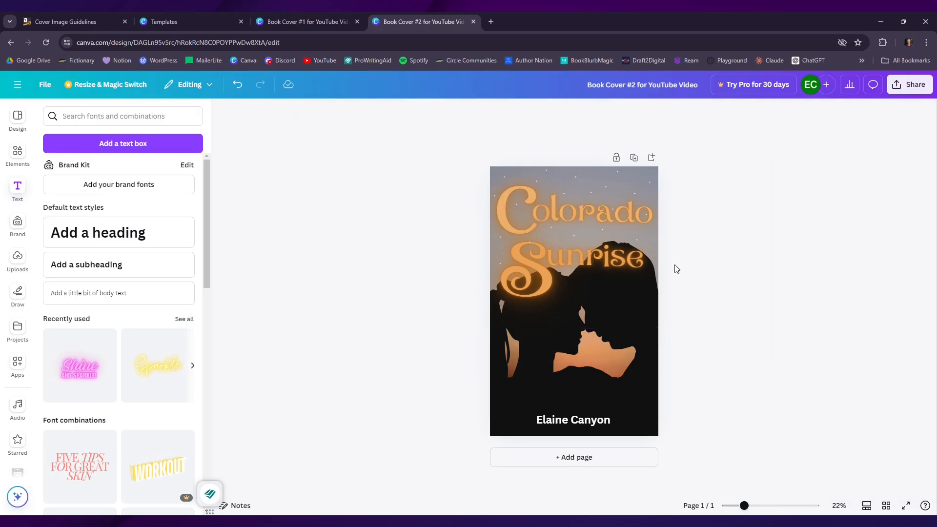
right_click(629, 178)
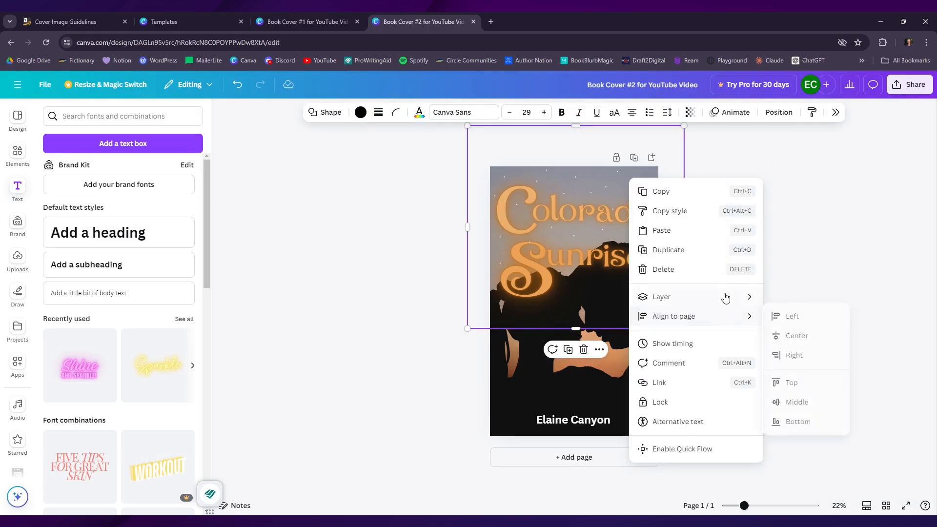
mouse_move(726, 297)
click(821, 383)
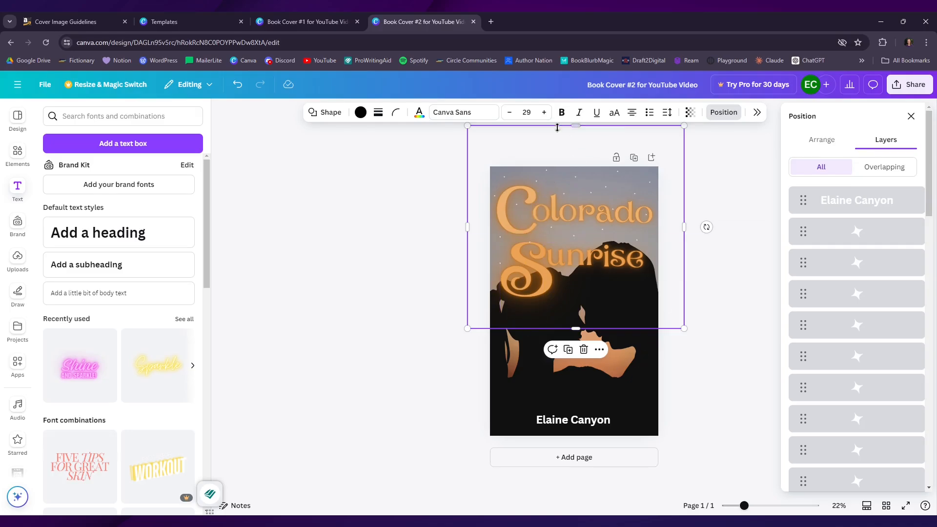
Step: Examine the cover's layers down to the background, selecting the sky photo and the couple's silhouette in turn
scroll(864, 350, down, 5)
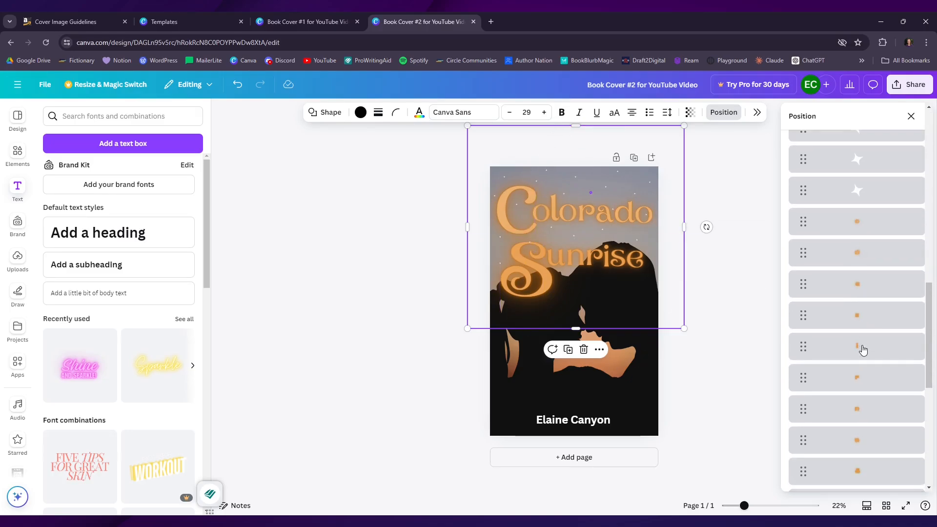
scroll(863, 350, down, 3)
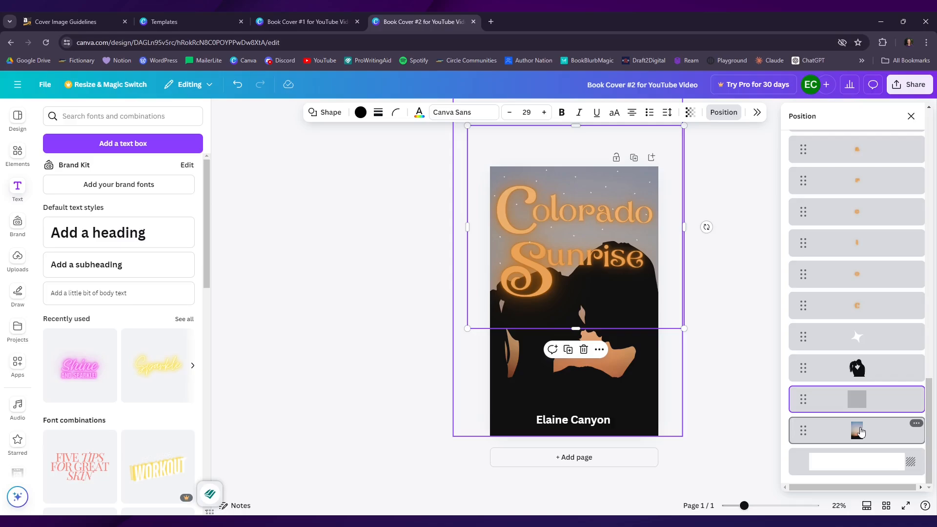
click(861, 432)
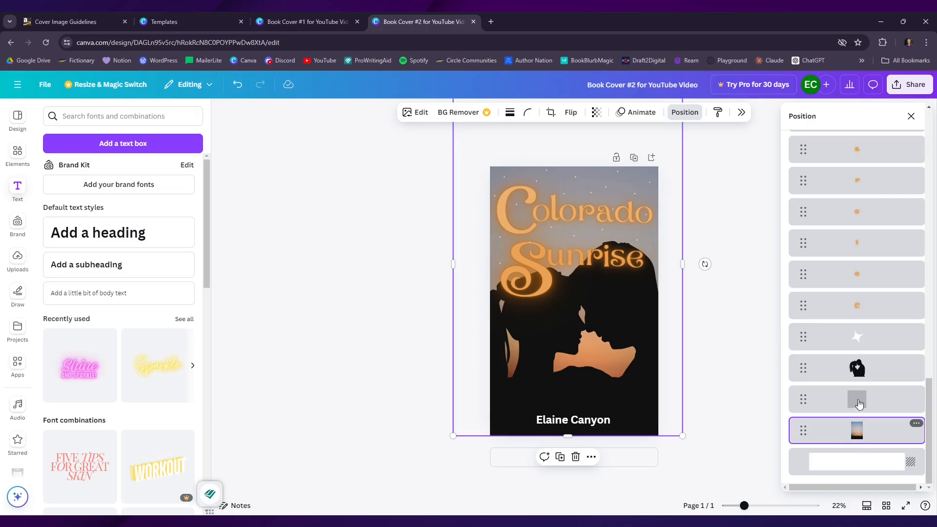
click(857, 368)
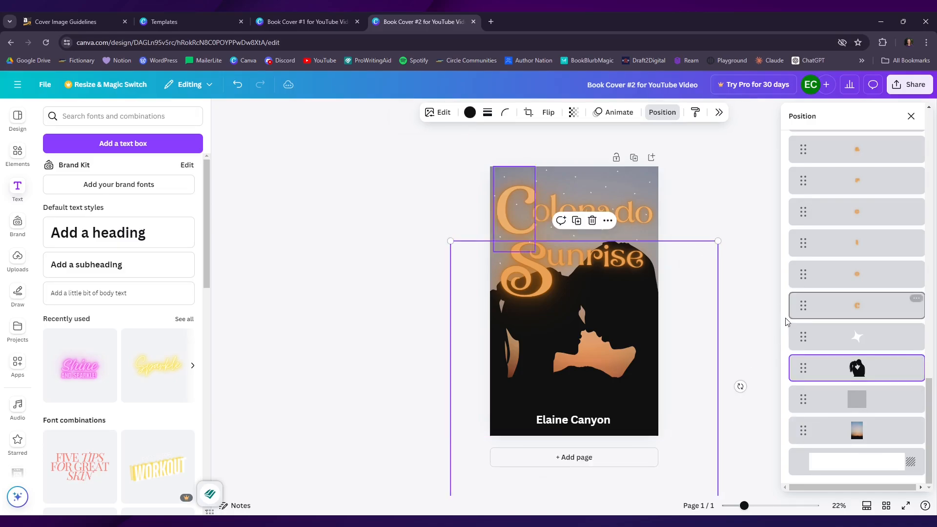
scroll(760, 347, down, 2)
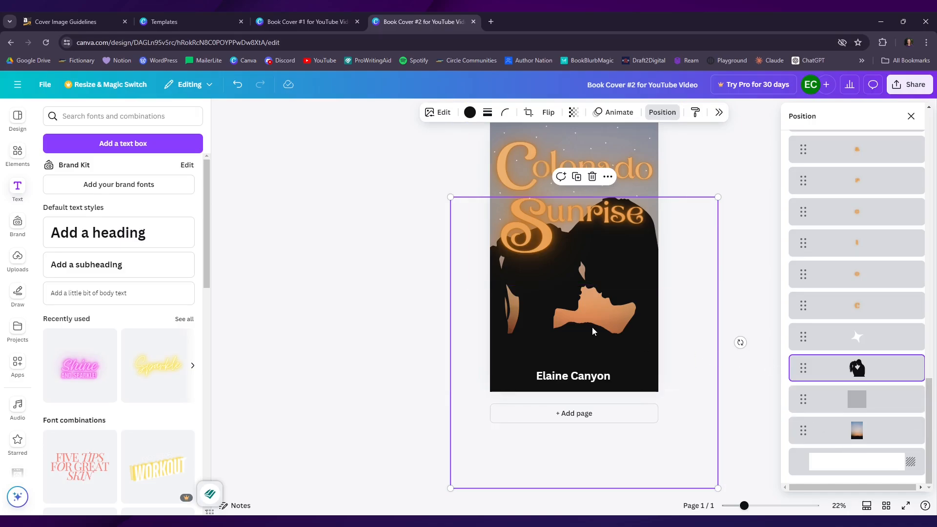
Step: Select the black overlay layer above the sky photo, try out its transparency setting, and deselect it with the layers closed
click(850, 404)
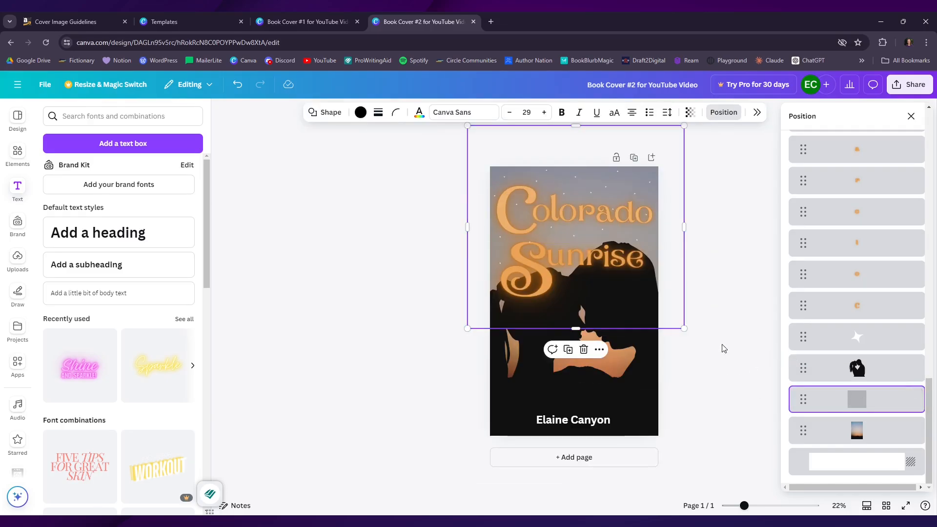
click(692, 117)
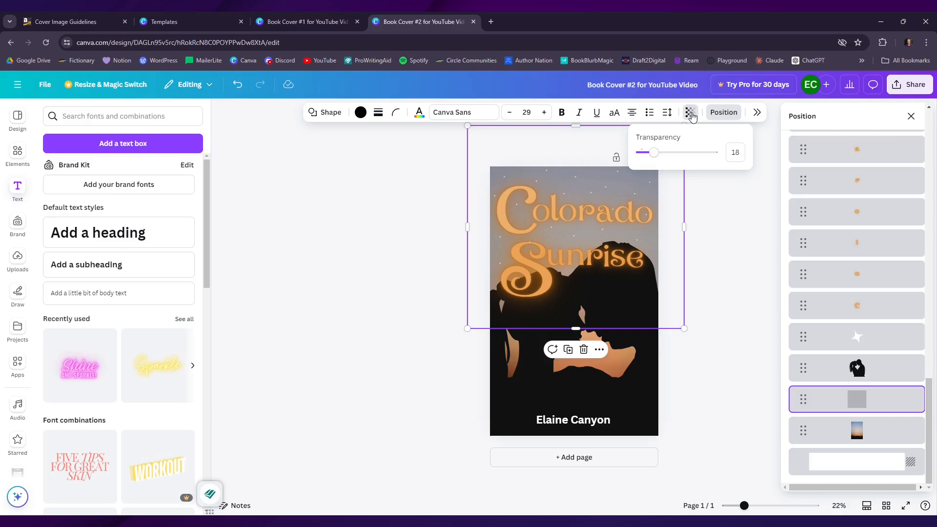
drag(701, 153, 656, 157)
key(Escape)
key(Escape)
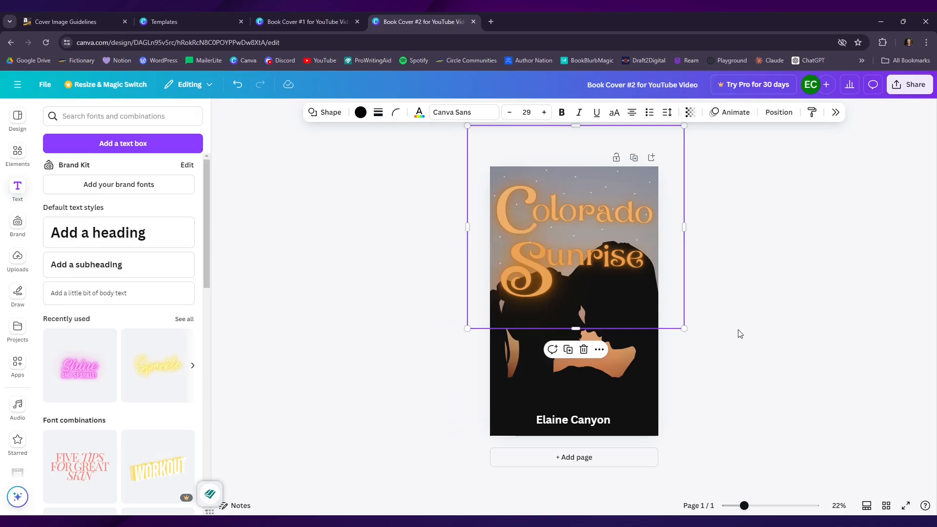
click(747, 304)
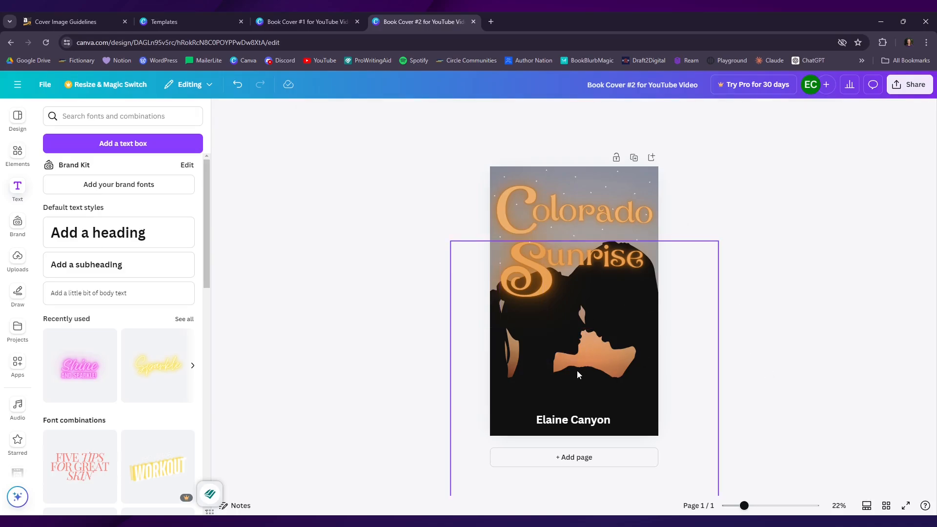
Step: Inspect the colour options of the couple's silhouette, try the eyedropper for picking a colour from the design, and leave the silhouette deselected
click(630, 317)
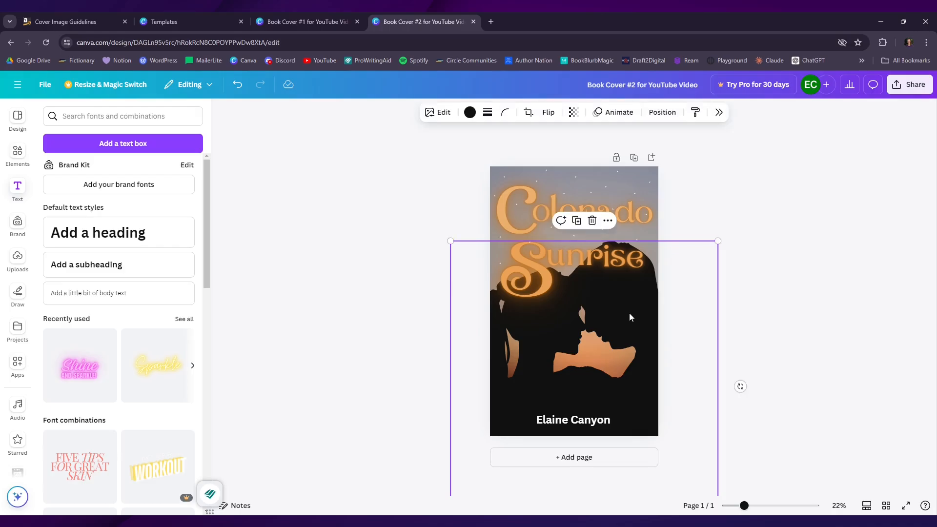
click(471, 114)
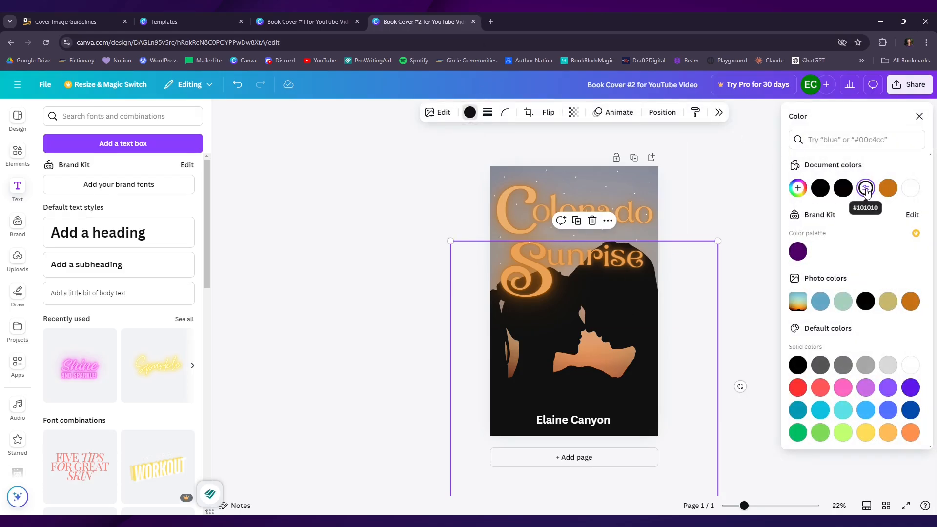
click(798, 188)
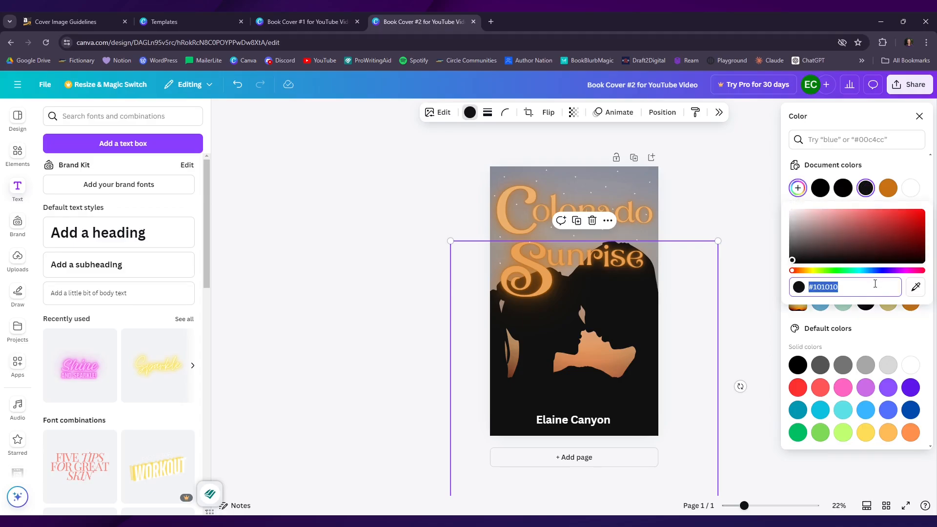
click(917, 289)
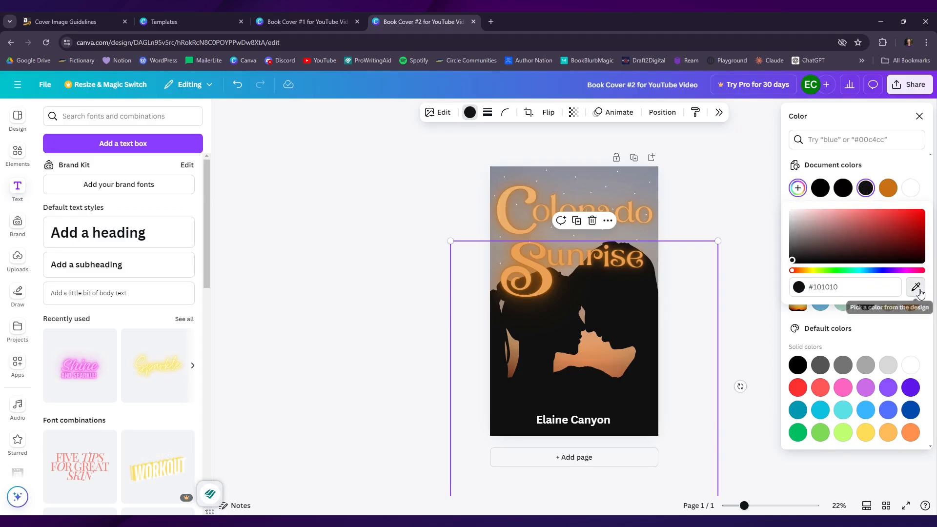
click(916, 288)
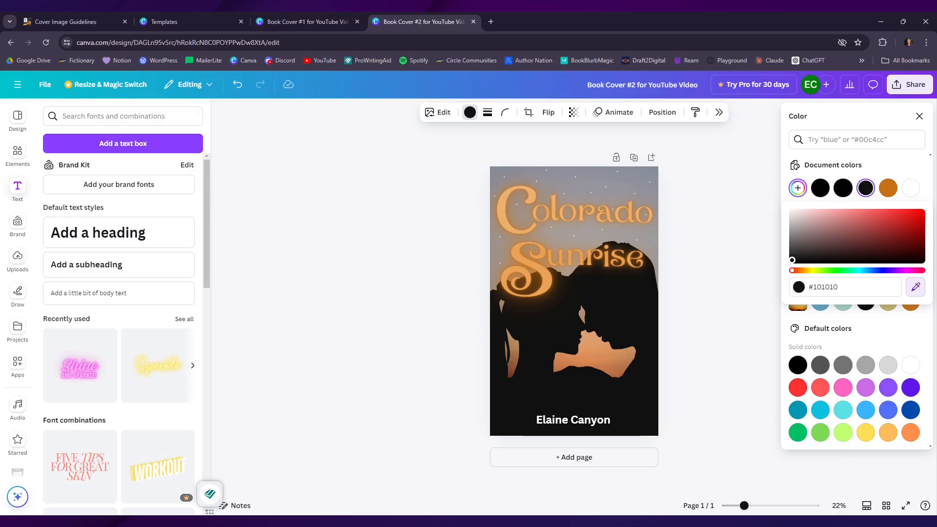
key(Escape)
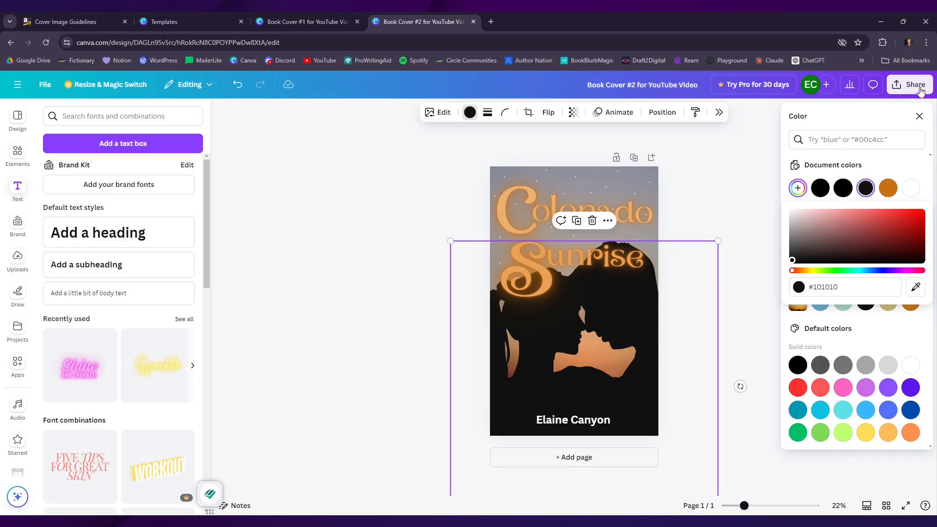
click(919, 116)
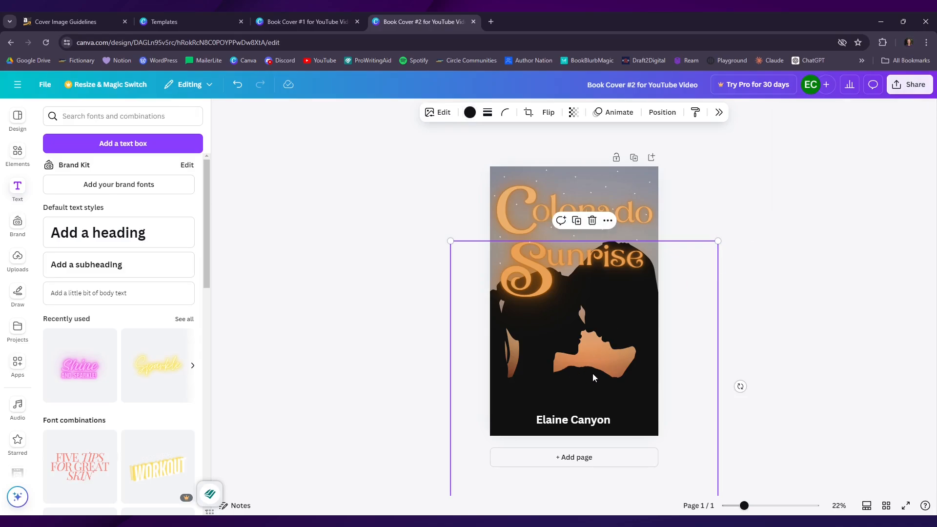
click(758, 259)
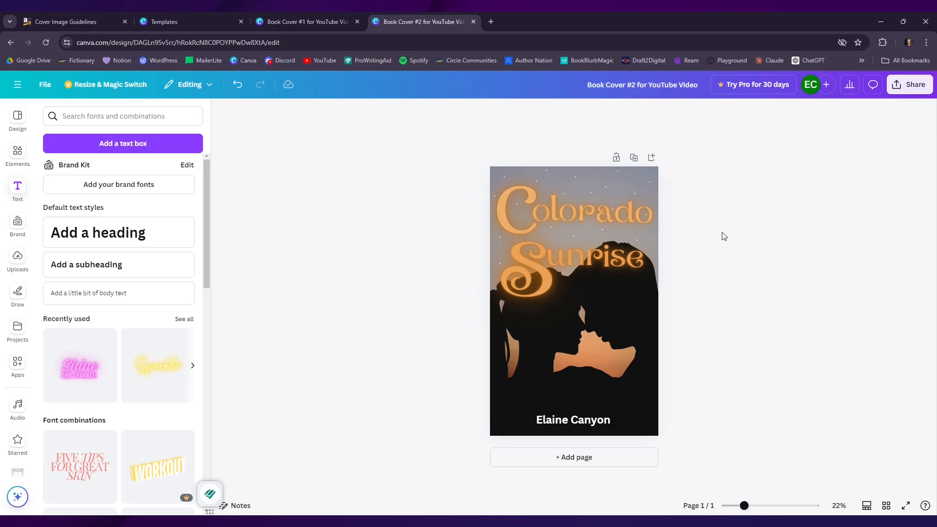
Step: Examine the Neon effect settings applied to the large S in "Sunrise", and leave the letter deselected
click(542, 277)
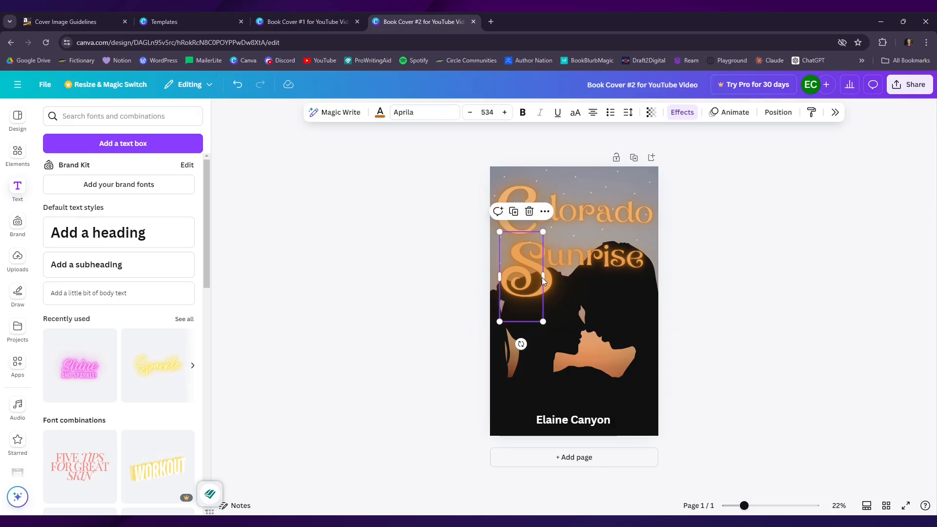
click(682, 113)
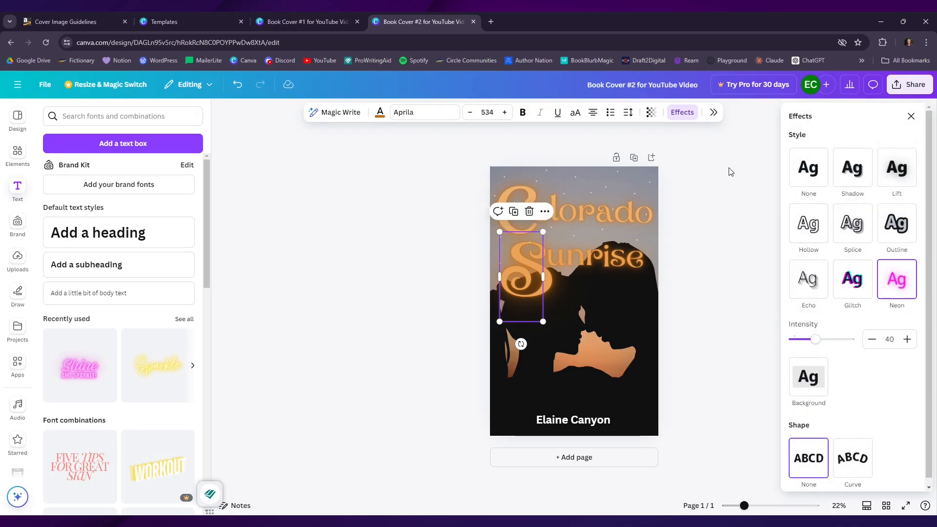
click(691, 191)
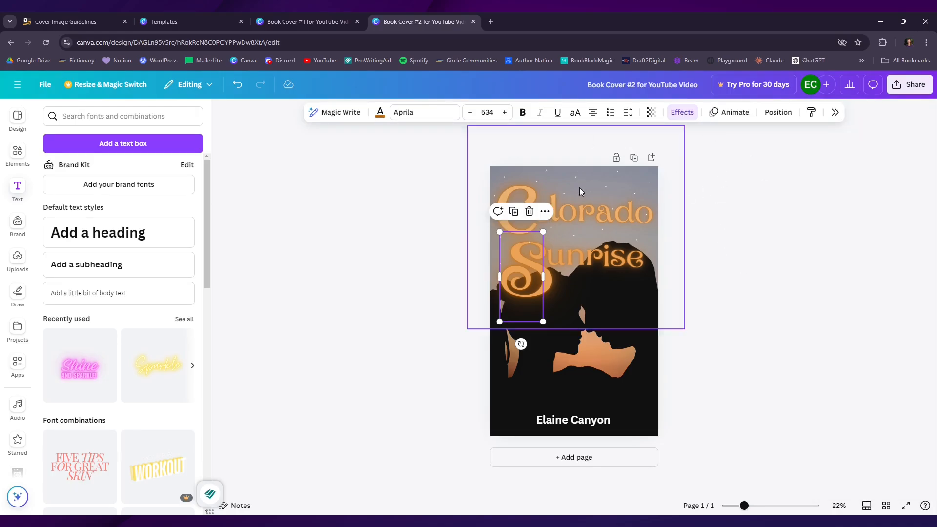
click(752, 216)
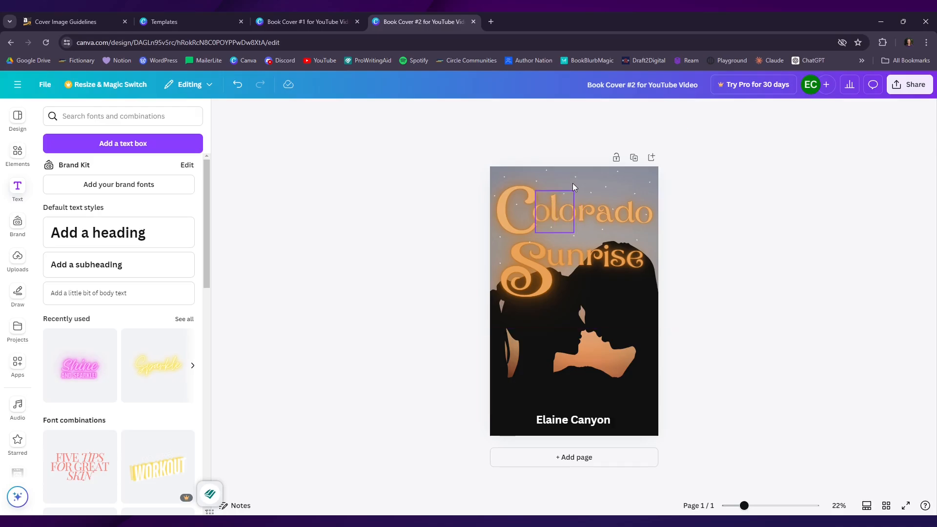
Step: Examine the small white stars around "Colorado" up close, selecting one above the title, and return to the whole cover with nothing selected
scroll(587, 184, up, 3)
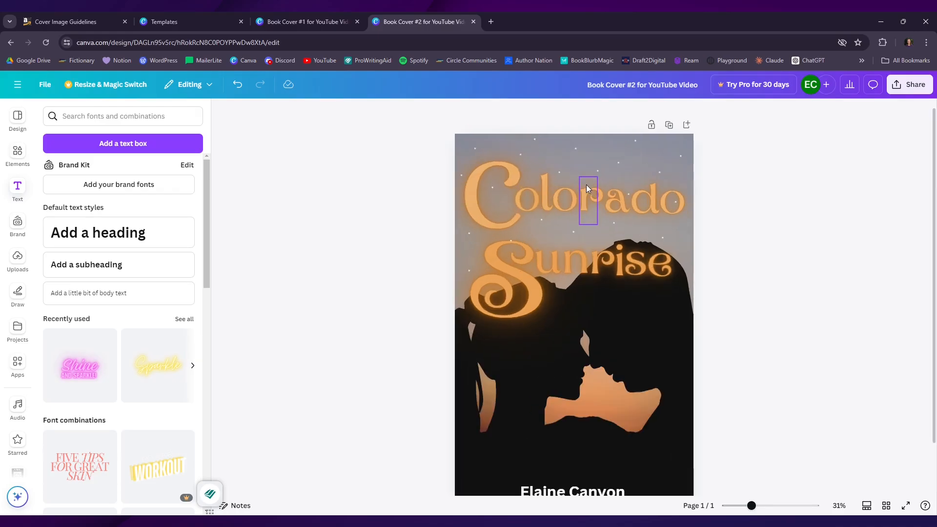
scroll(585, 189, up, 4)
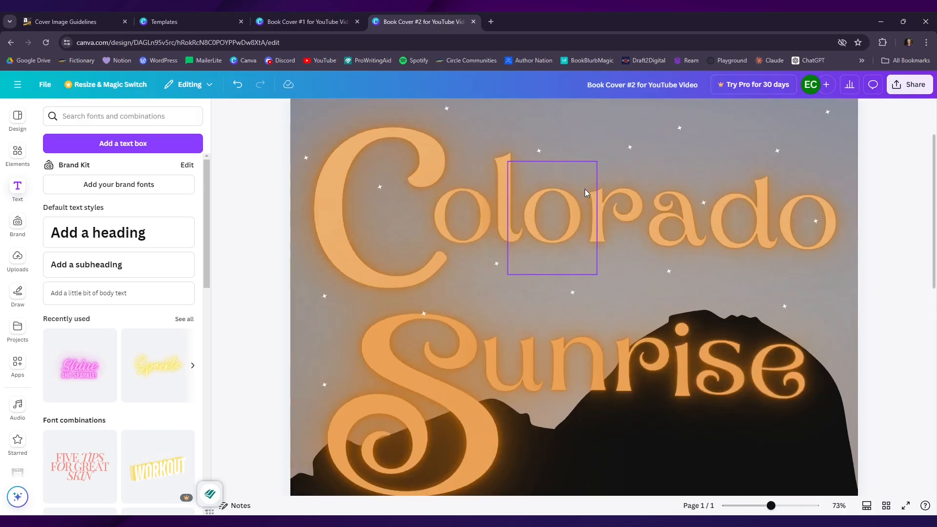
scroll(588, 141, up, 3)
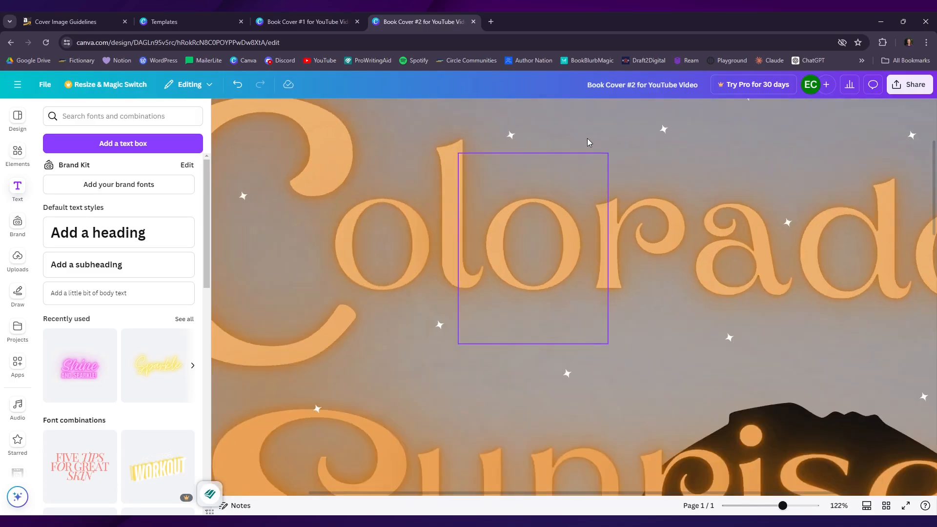
scroll(587, 142, up, 1)
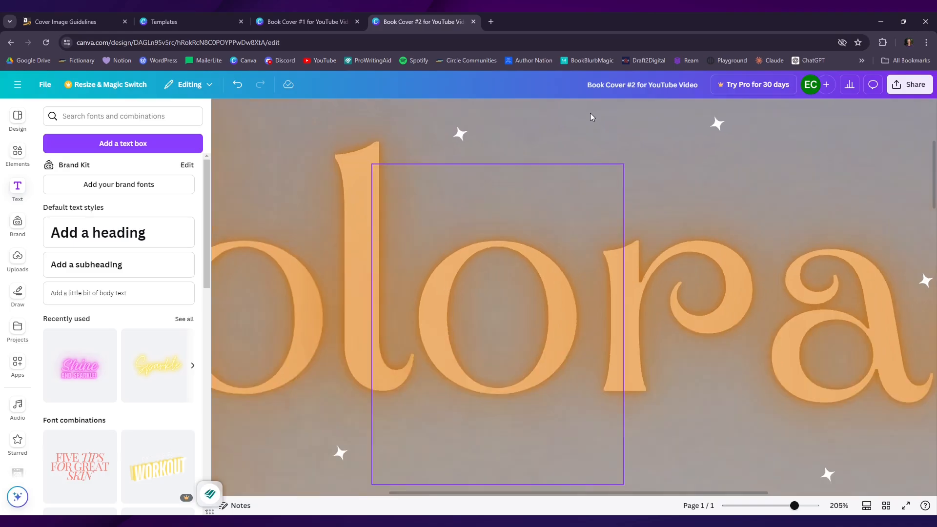
click(720, 128)
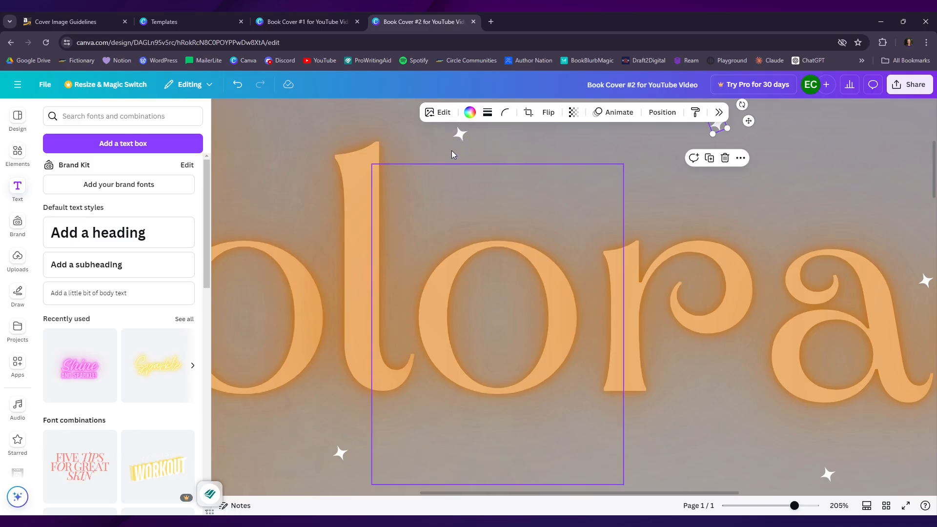
scroll(610, 189, down, 5)
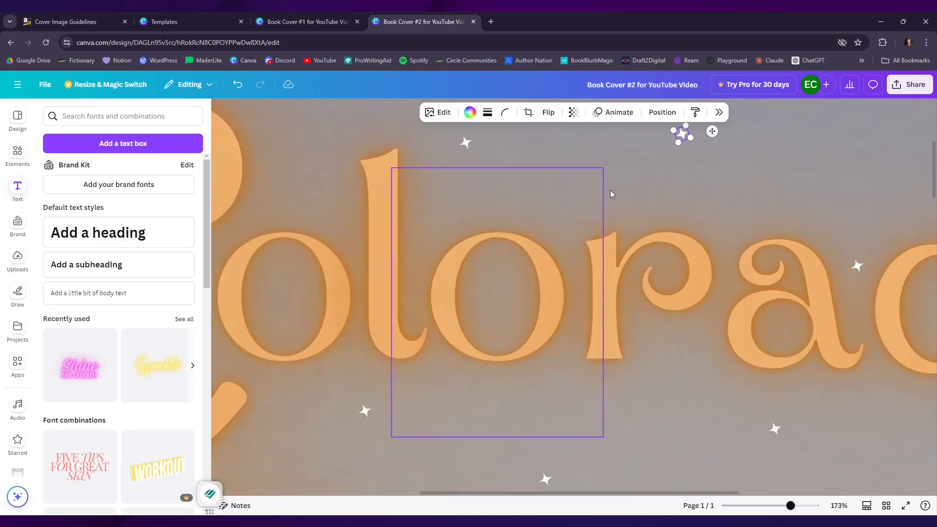
scroll(610, 191, down, 4)
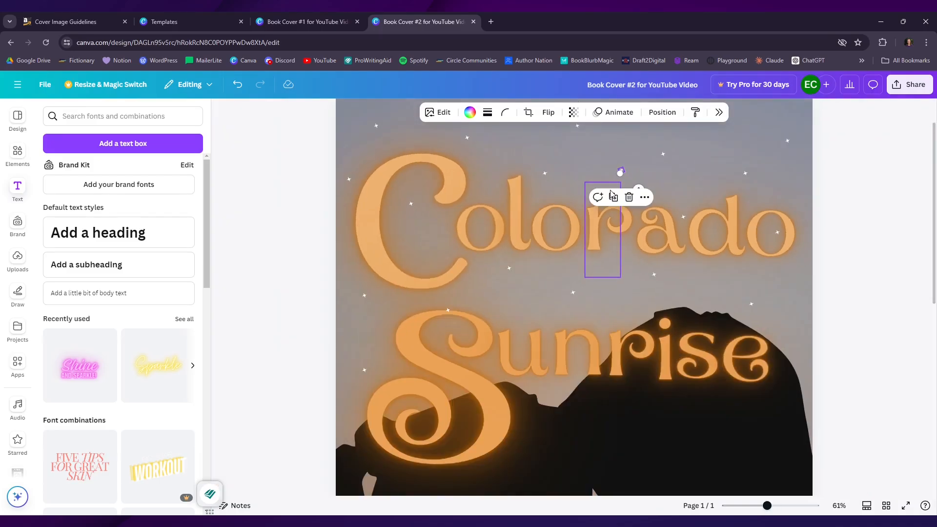
scroll(610, 191, down, 3)
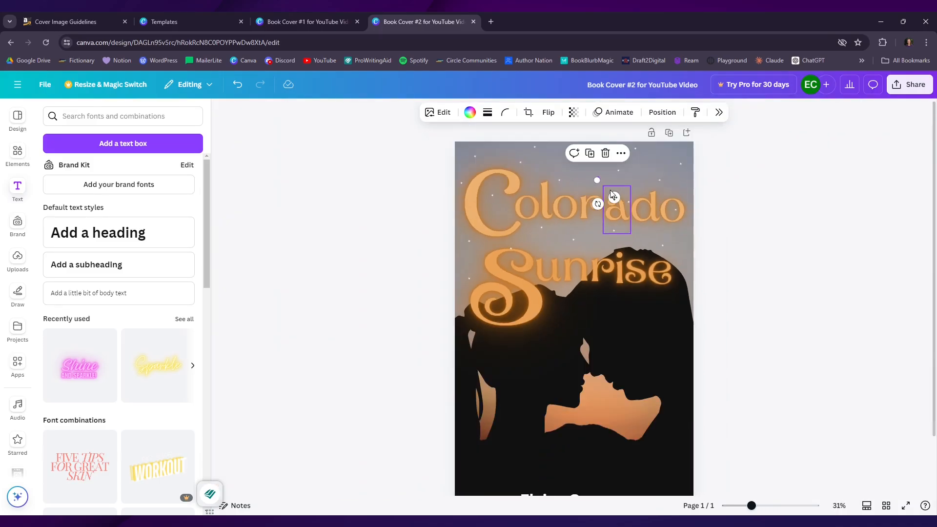
click(724, 230)
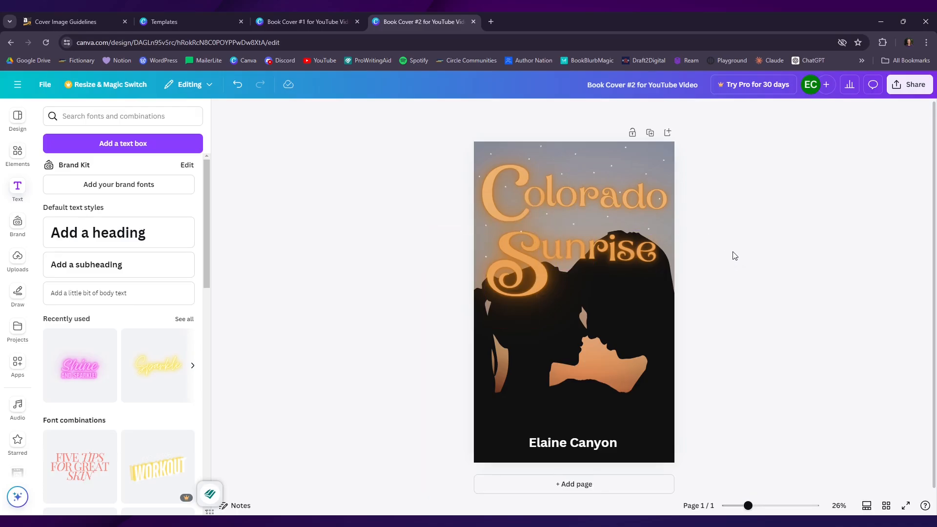
Step: Try enlarging one of the small stars above "Colorado", undo the resize, and deselect the star
scroll(732, 256, up, 1)
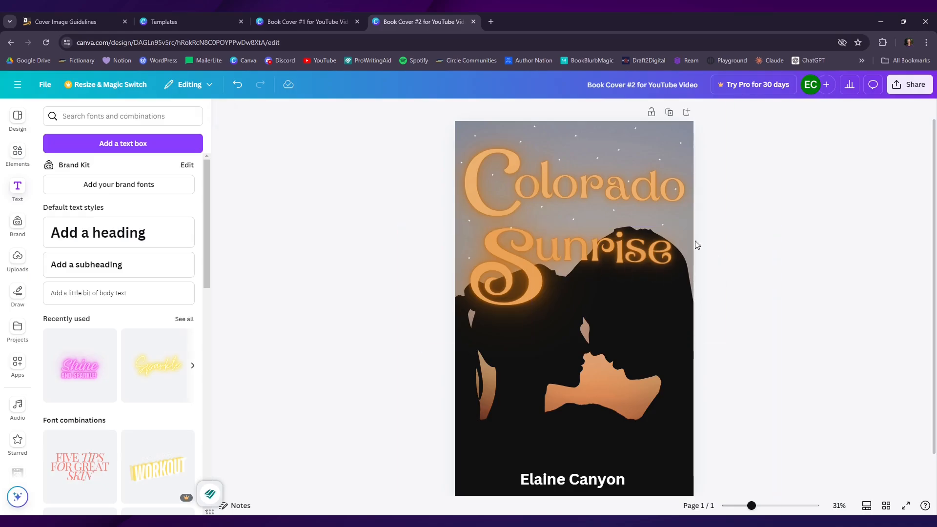
click(618, 151)
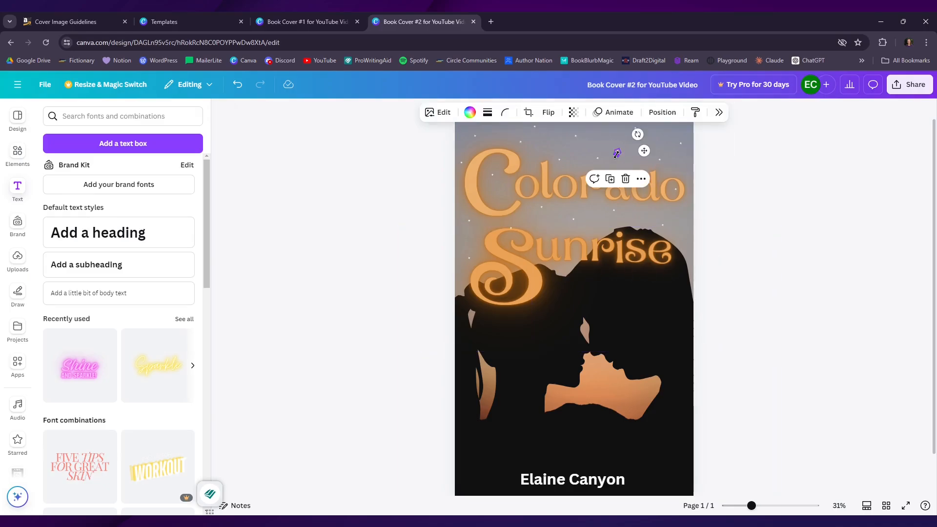
drag(613, 162, 604, 183)
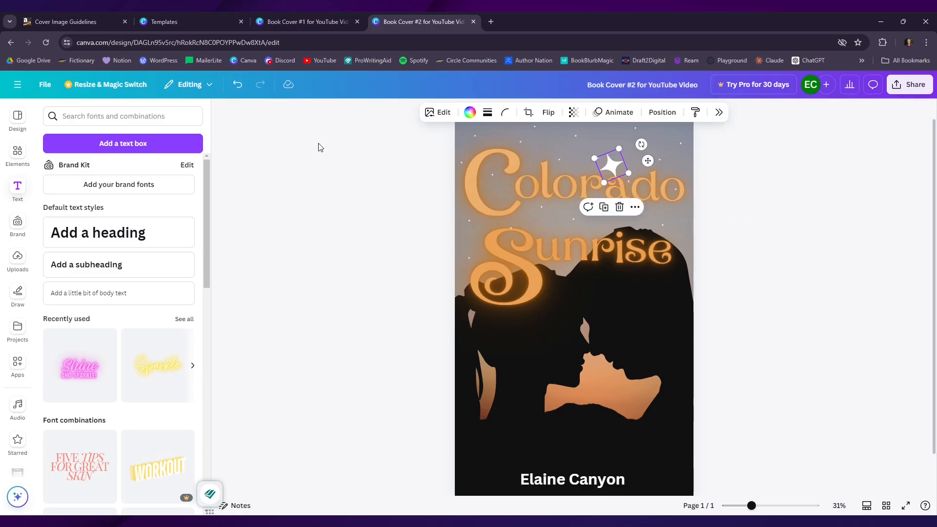
click(236, 91)
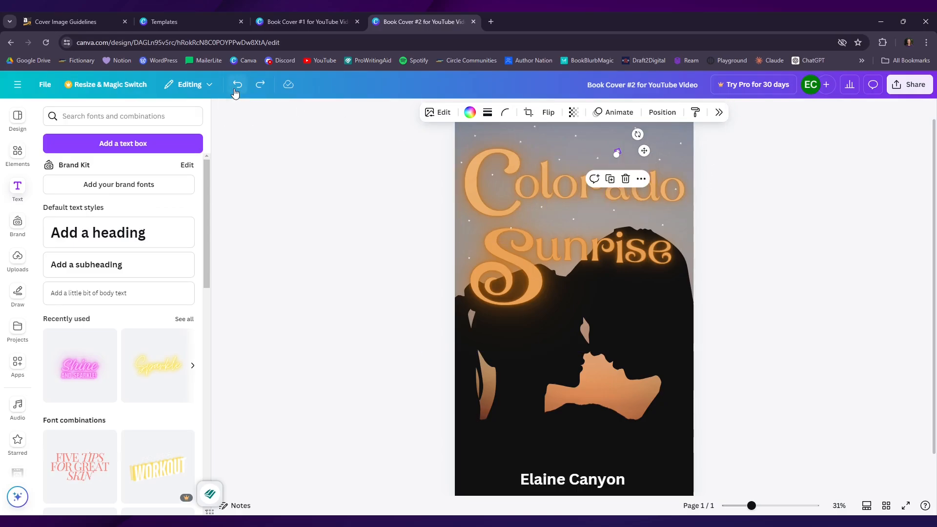
click(369, 186)
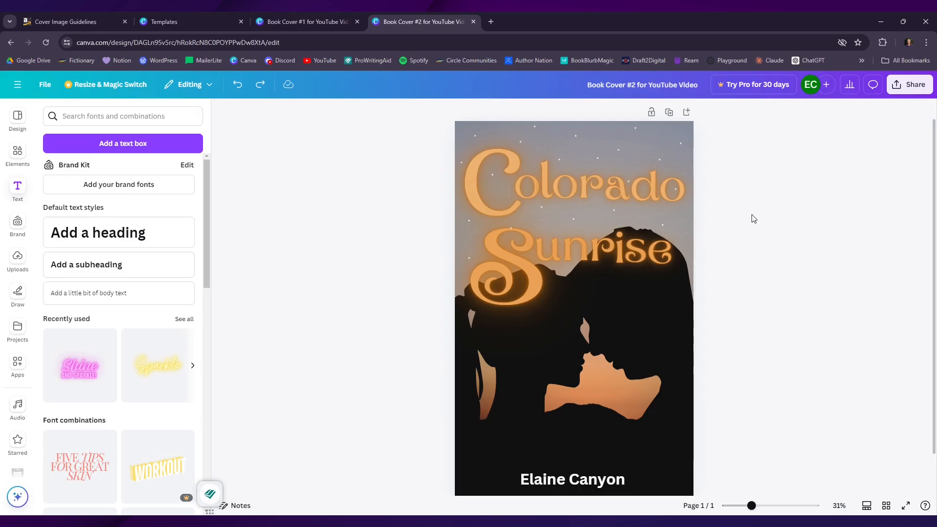
Step: Select the last letters o, d and a of "Colorado" in turn to inspect their font and size, and deselect them
click(681, 189)
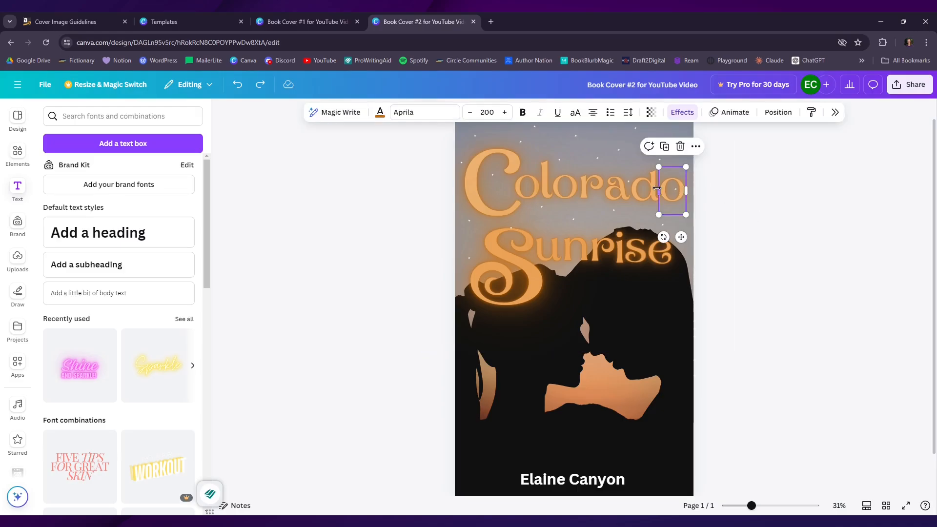
click(644, 193)
click(619, 192)
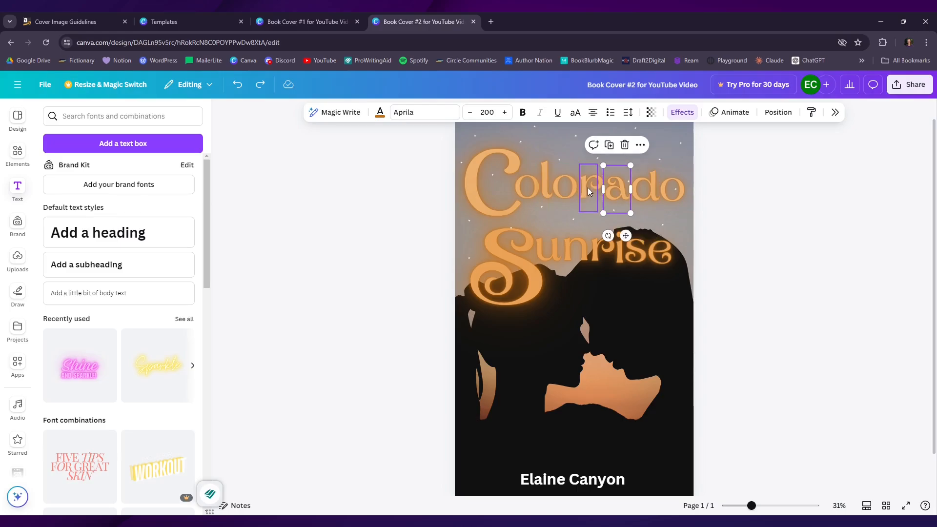
click(749, 211)
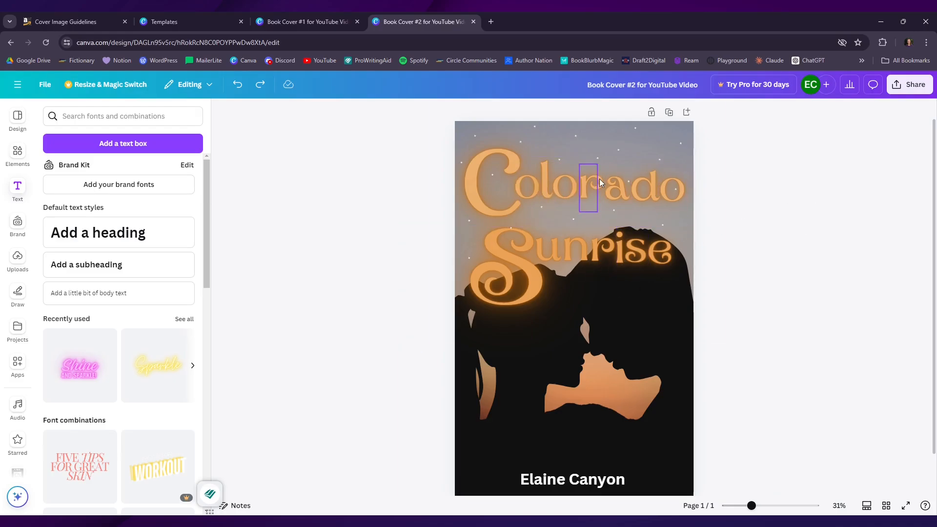
Step: Compare the fonts of the large initials C and S with the smaller title letters u and o, leaving everything deselected
click(477, 176)
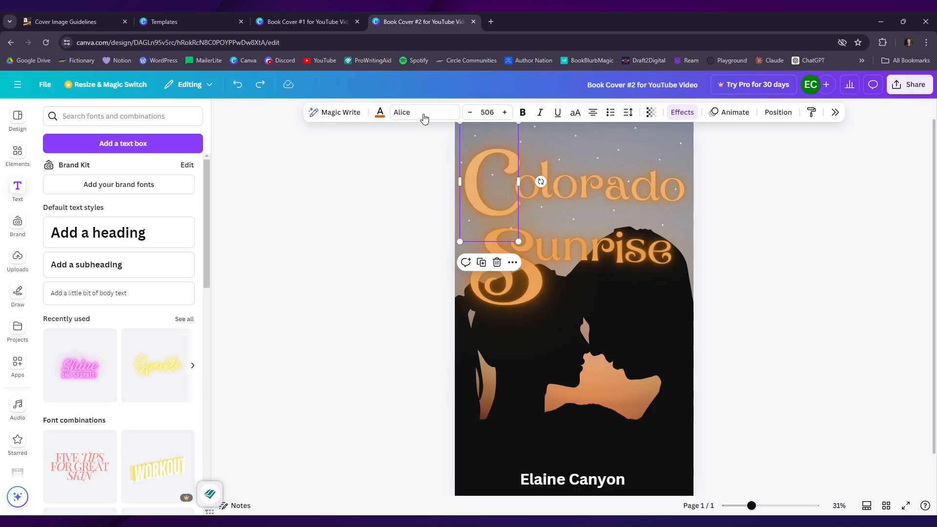
click(525, 274)
click(561, 244)
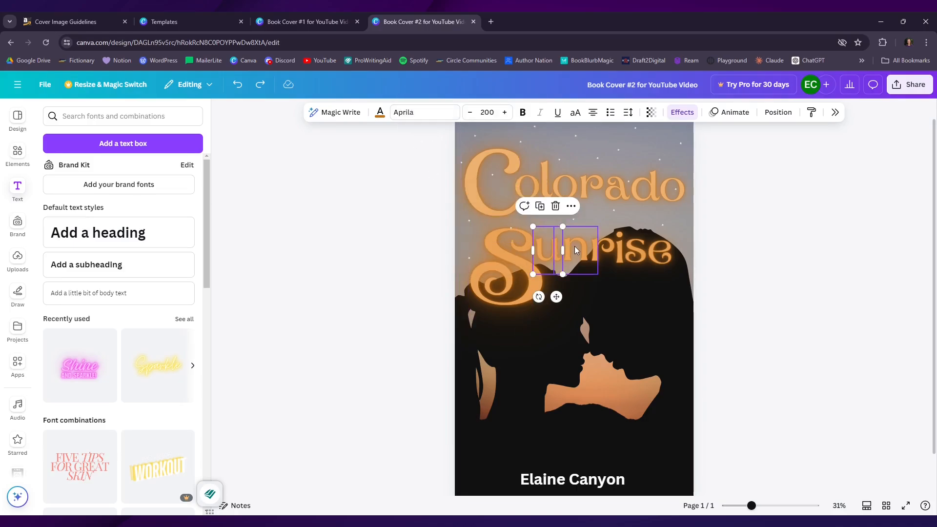
click(564, 189)
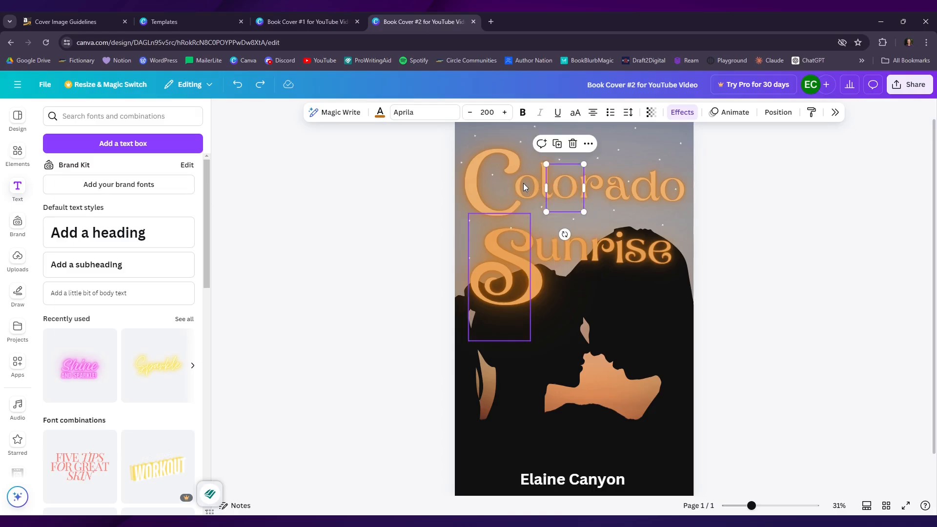
click(776, 217)
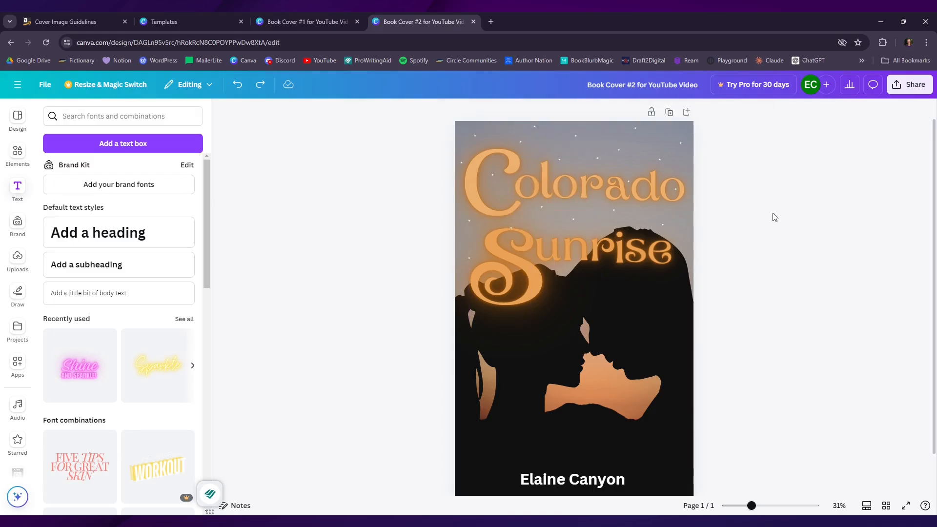